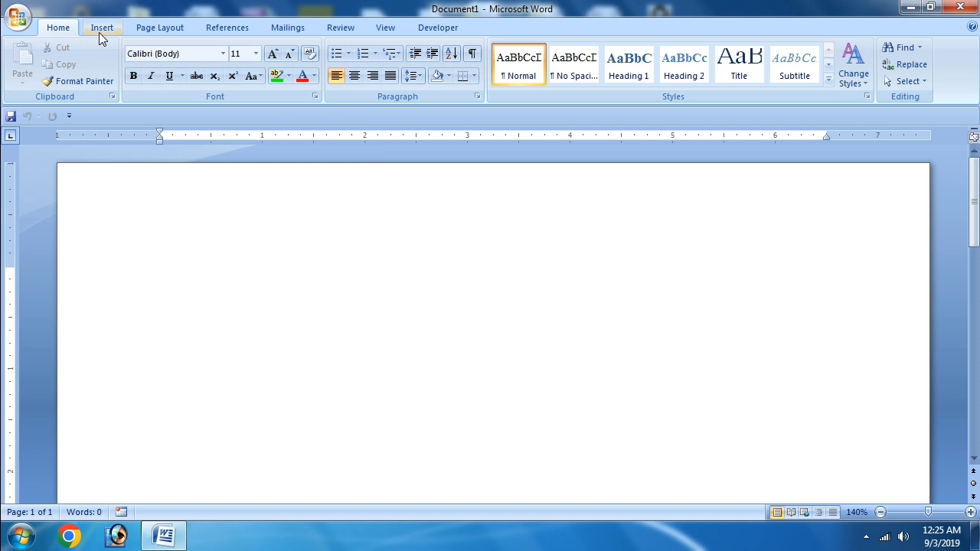
# Step: Generate sample body text in the blank document with the formula =rand(33)
pyautogui.click(97, 29)
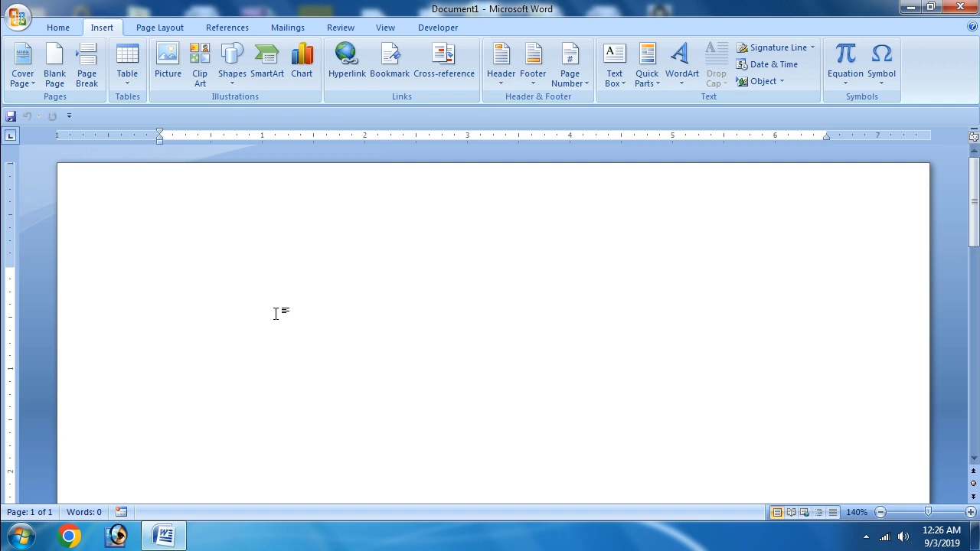
pyautogui.write('=ra')
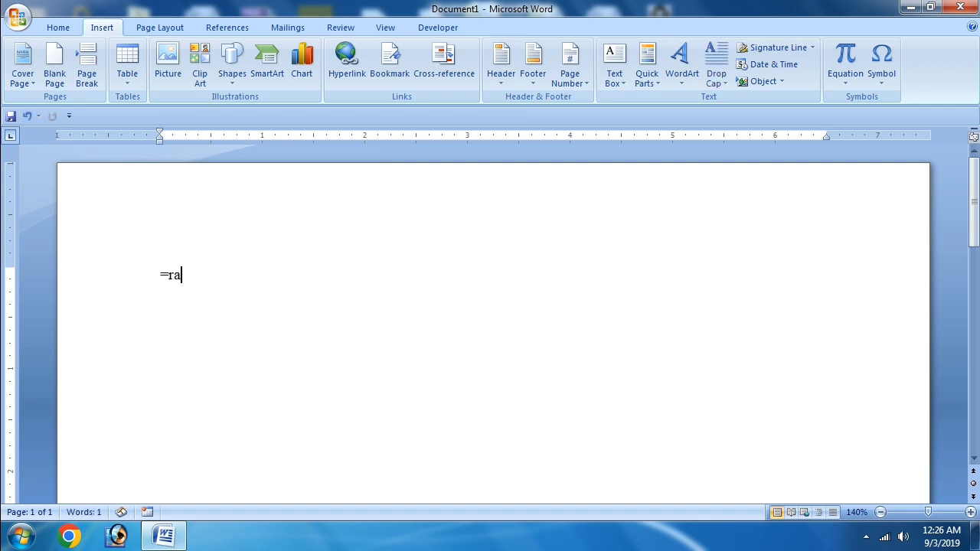
pyautogui.write('nd(33)')
pyautogui.press('Return')
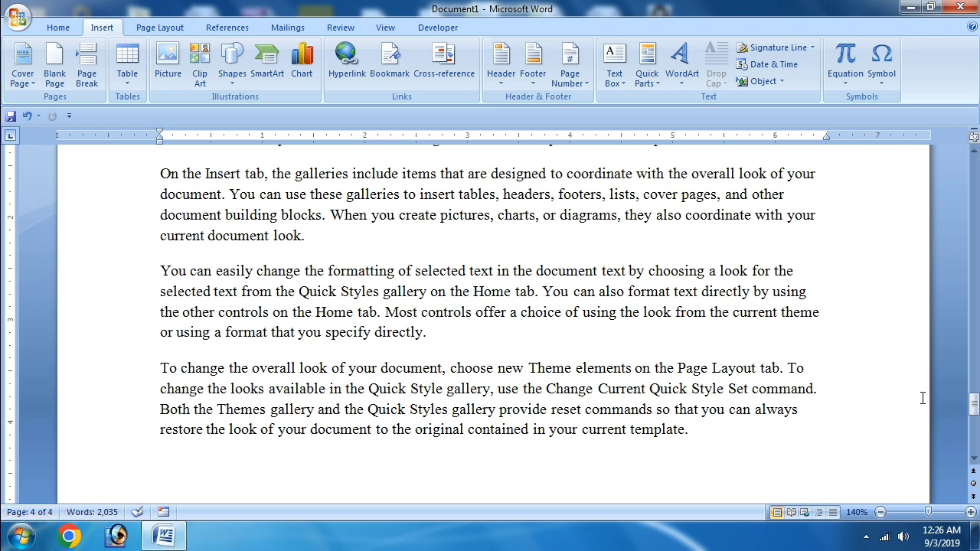
pyautogui.moveTo(973, 406); pyautogui.dragTo(971, 403)
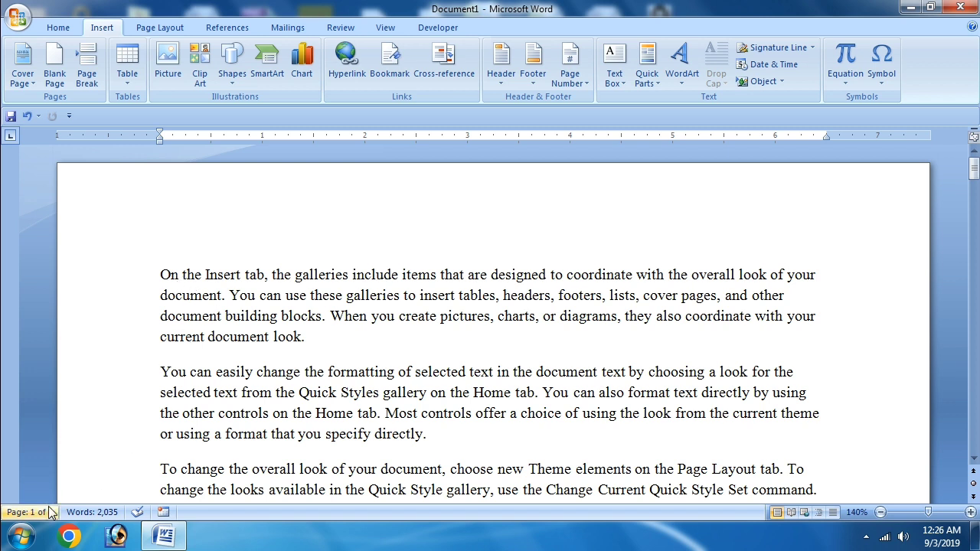
# Step: Insert the plain white built-in cover page located below Motion in the cover page gallery
pyautogui.click(167, 453)
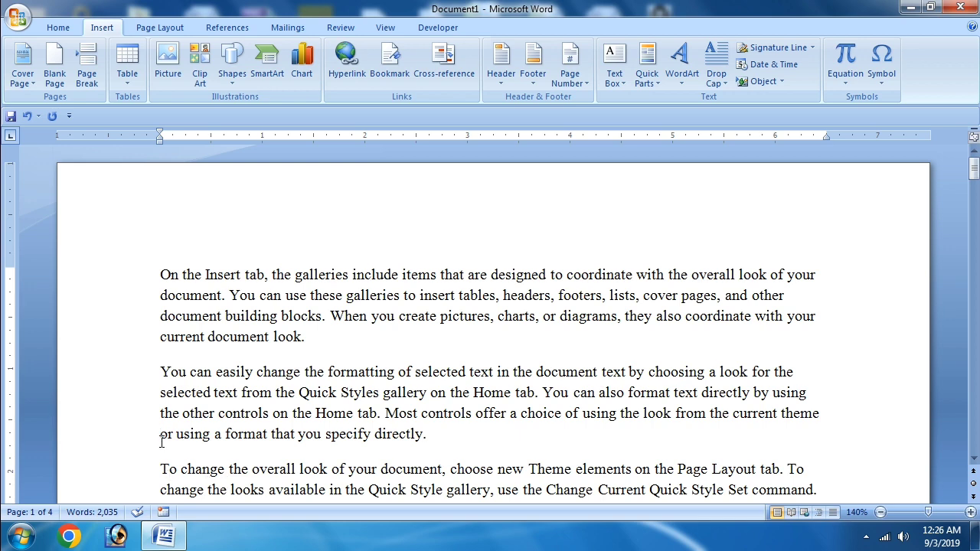
pyautogui.click(25, 79)
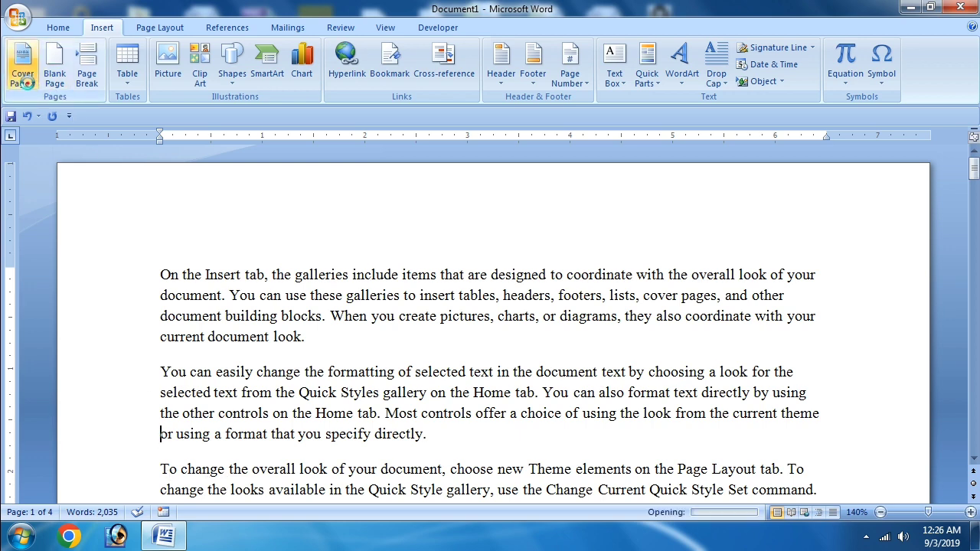
pyautogui.click(28, 84)
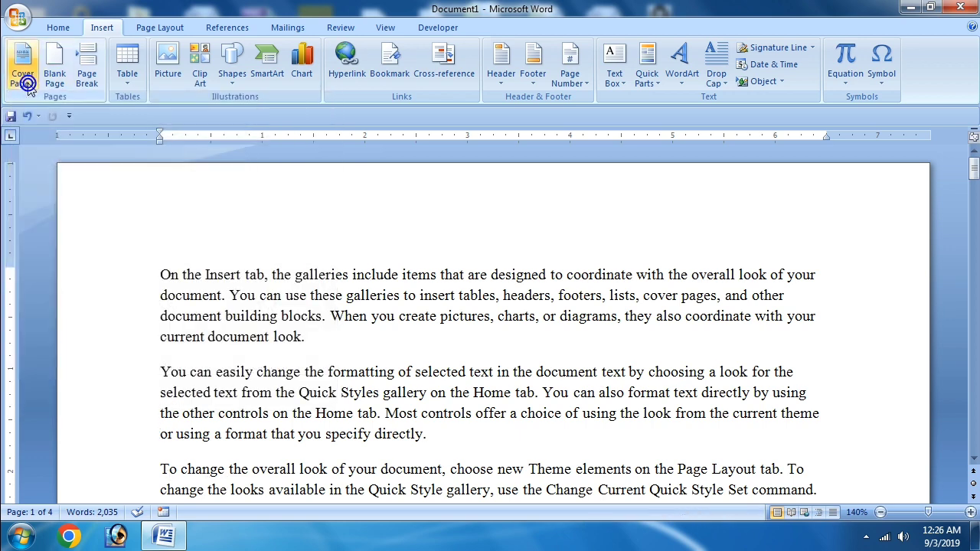
pyautogui.click(28, 85)
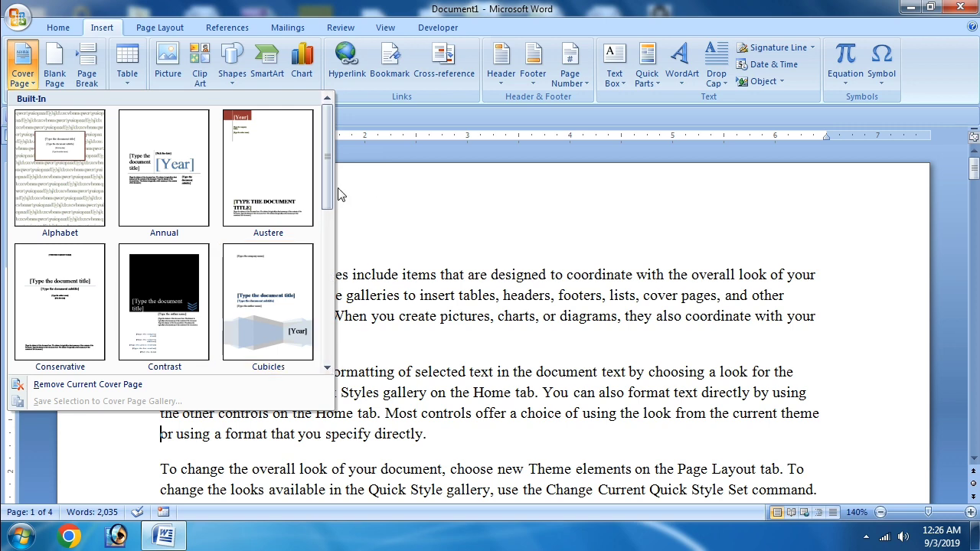
pyautogui.scroll(-4, 328, 191)
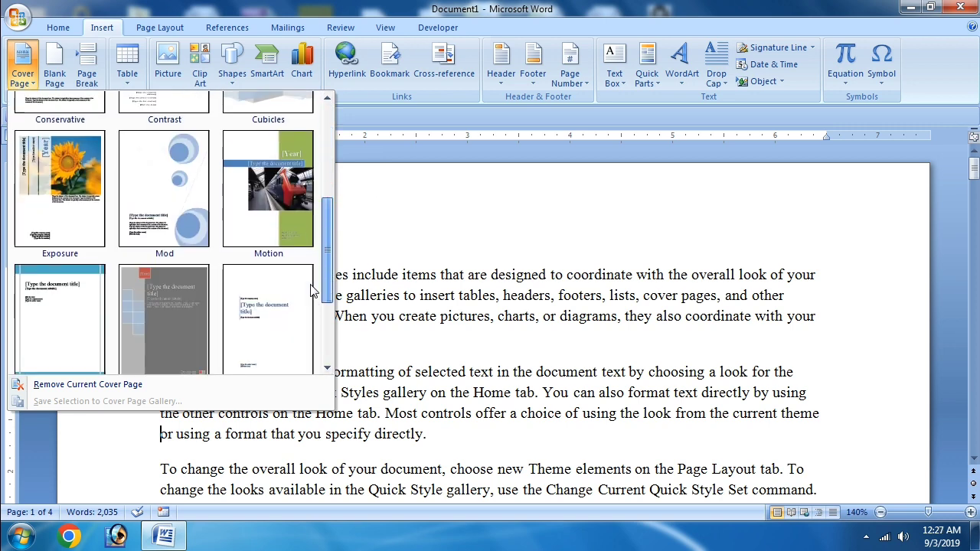
pyautogui.click(309, 285)
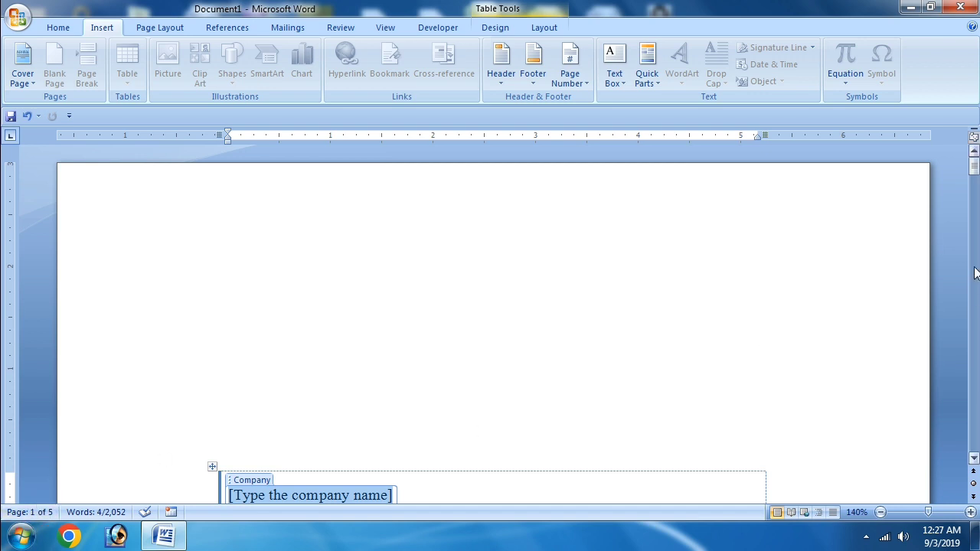
# Step: Review the new cover page and the text behind it, and delete the document's entire contents
pyautogui.moveTo(974, 166); pyautogui.dragTo(973, 306)
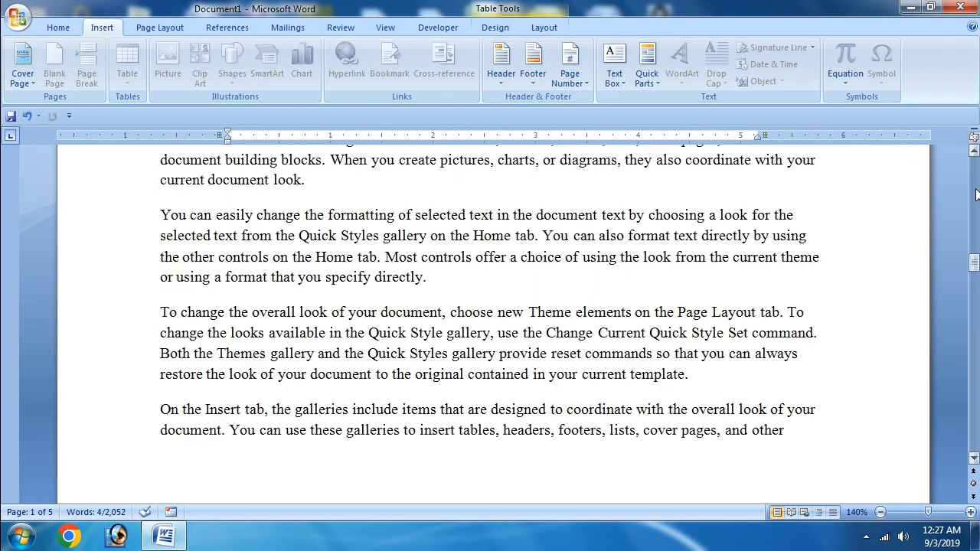
pyautogui.click(975, 156)
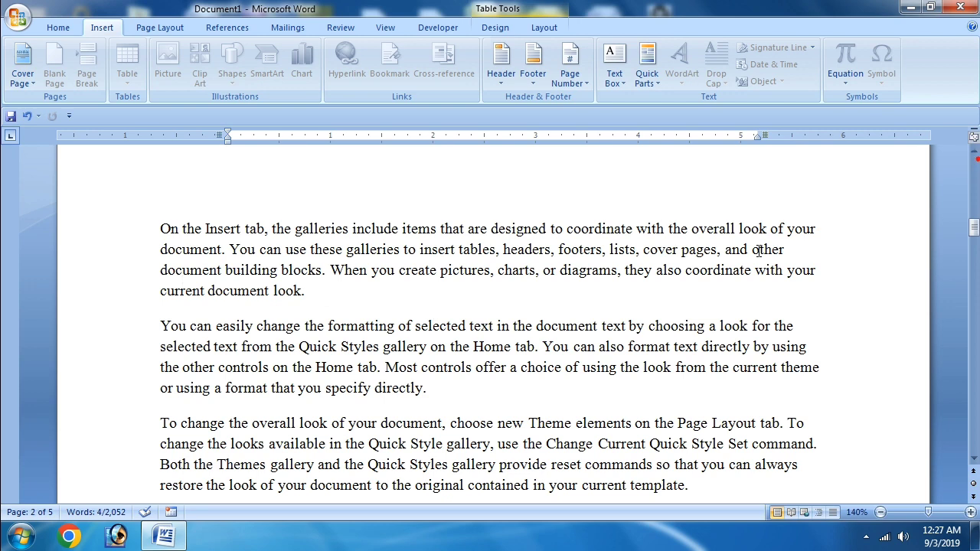
pyautogui.scroll(15, 683, 217)
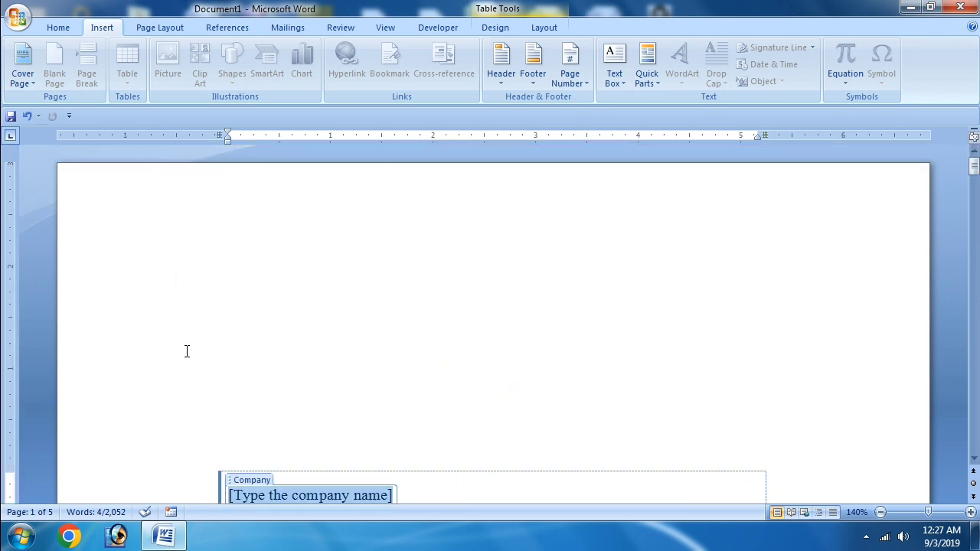
pyautogui.click(278, 395)
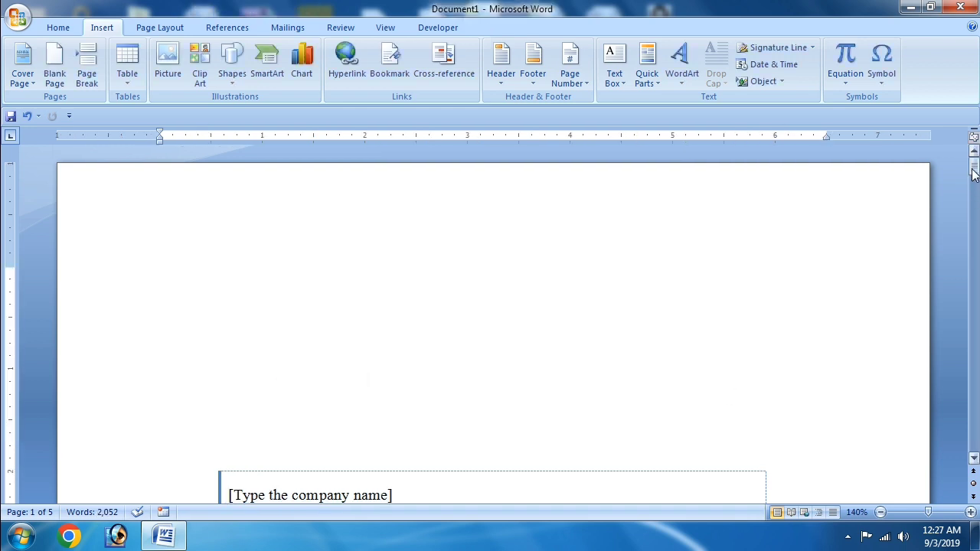
pyautogui.moveTo(973, 174); pyautogui.dragTo(972, 193)
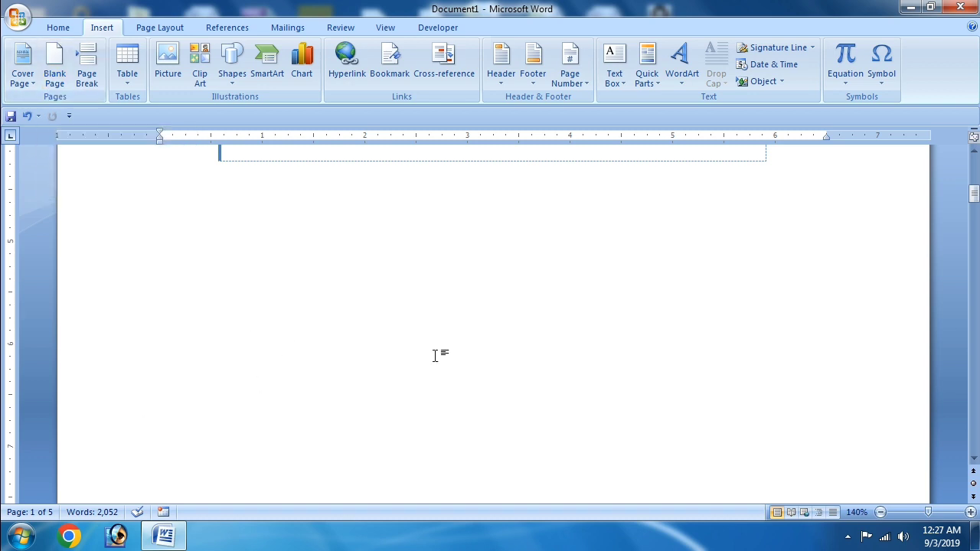
pyautogui.hotkey('ctrl', 'a')
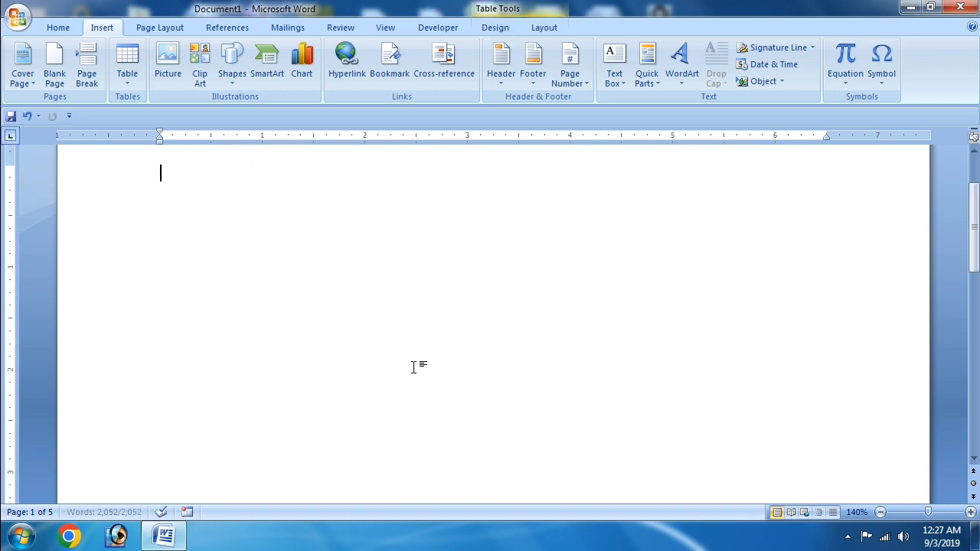
pyautogui.press('Delete')
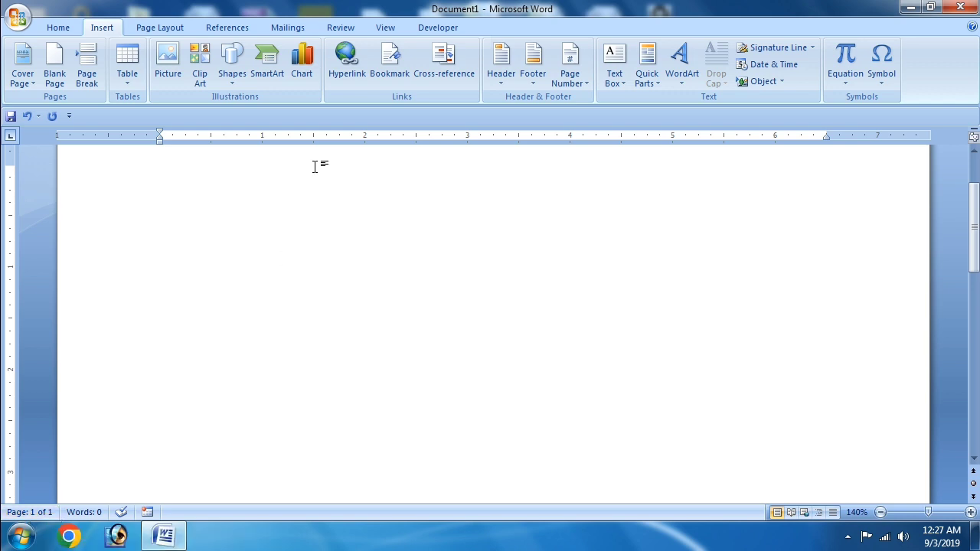
# Step: Fill the emptied document with sample paragraphs using the formula =rand()
pyautogui.write('=')
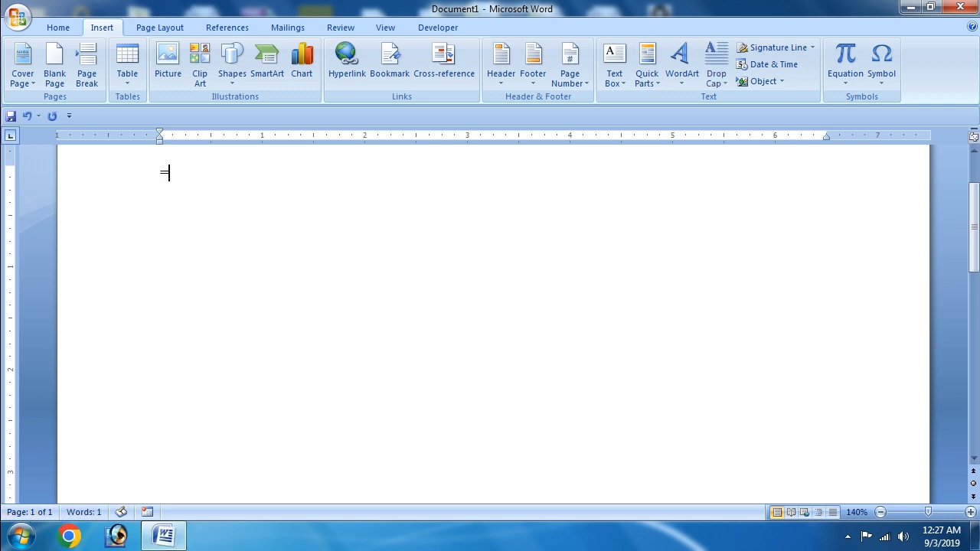
pyautogui.write('rand()')
pyautogui.press('Return')
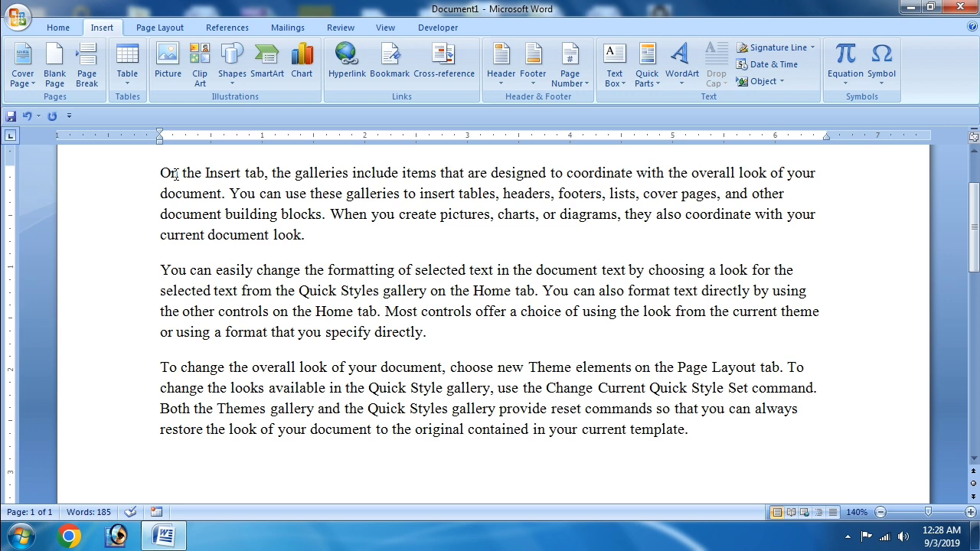
# Step: Insert a blank page before the first paragraph, which starts with "On the Insert tab"
pyautogui.click(157, 173)
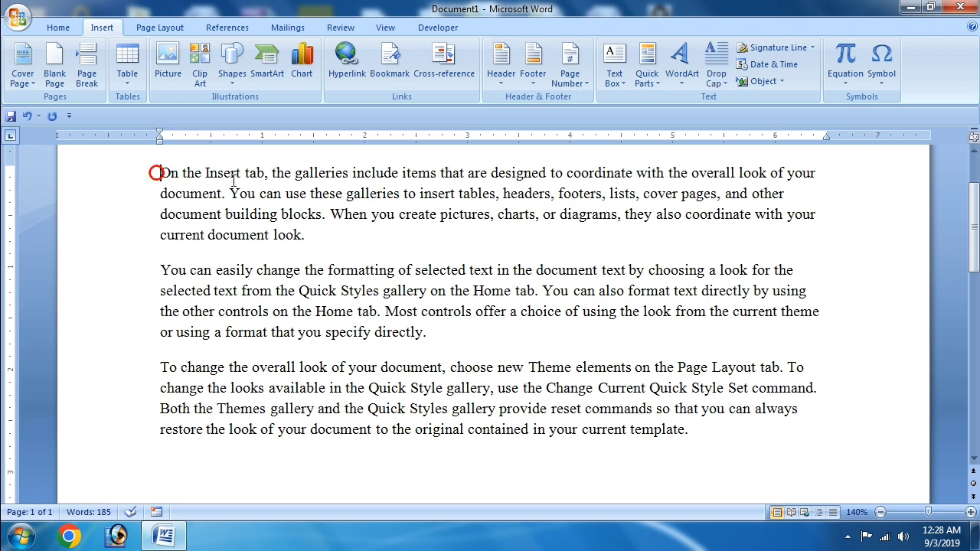
pyautogui.click(51, 80)
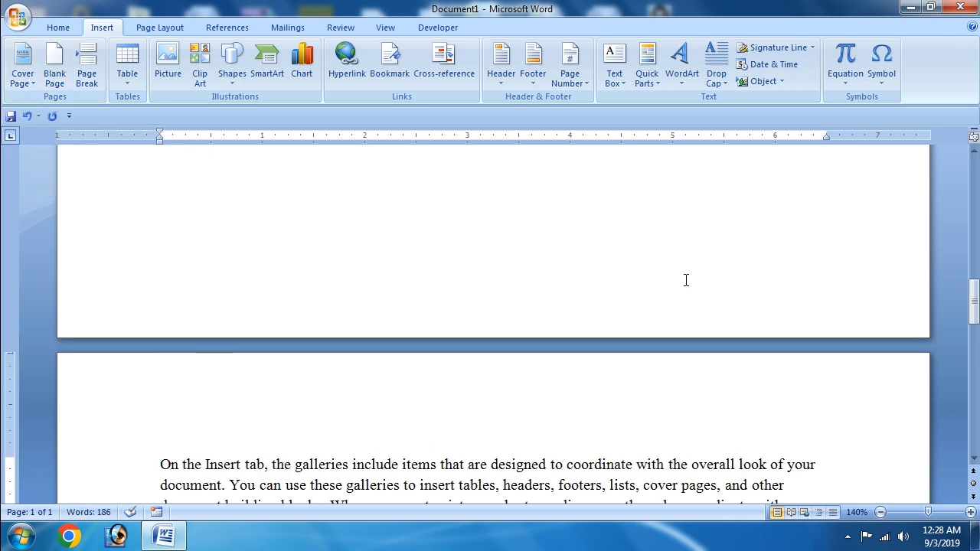
pyautogui.moveTo(974, 303); pyautogui.dragTo(973, 348)
# Step: Add another blank page after the last paragraph, which ends with "your current template."
pyautogui.click(197, 208)
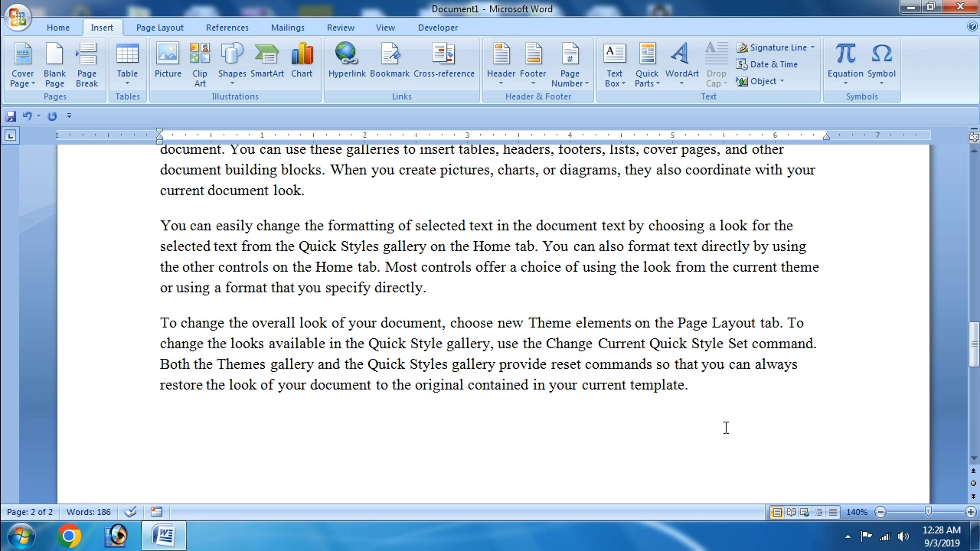
pyautogui.click(692, 395)
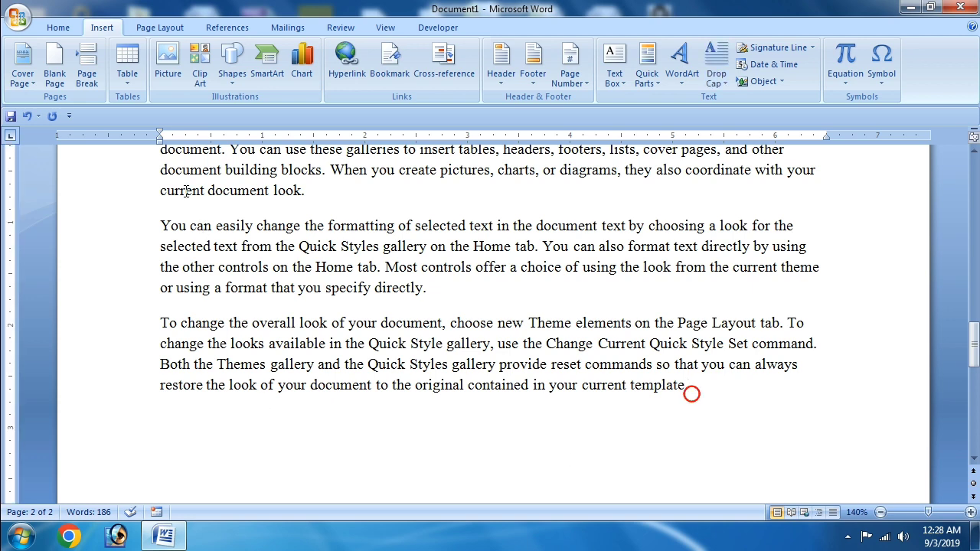
pyautogui.click(52, 77)
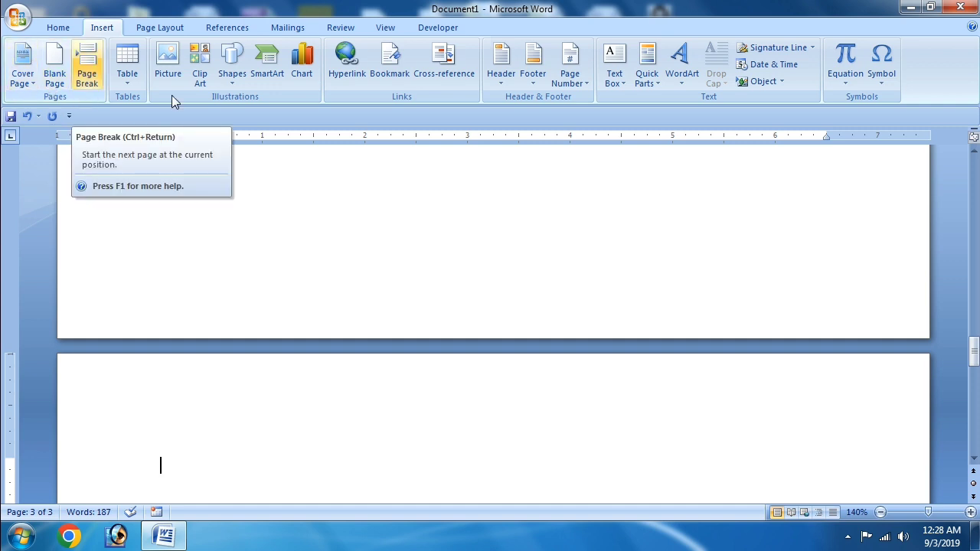
pyautogui.moveTo(974, 357)
pyautogui.mouseDown()
pyautogui.moveTo(979, 240)
pyautogui.moveTo(974, 371)
pyautogui.mouseUp()
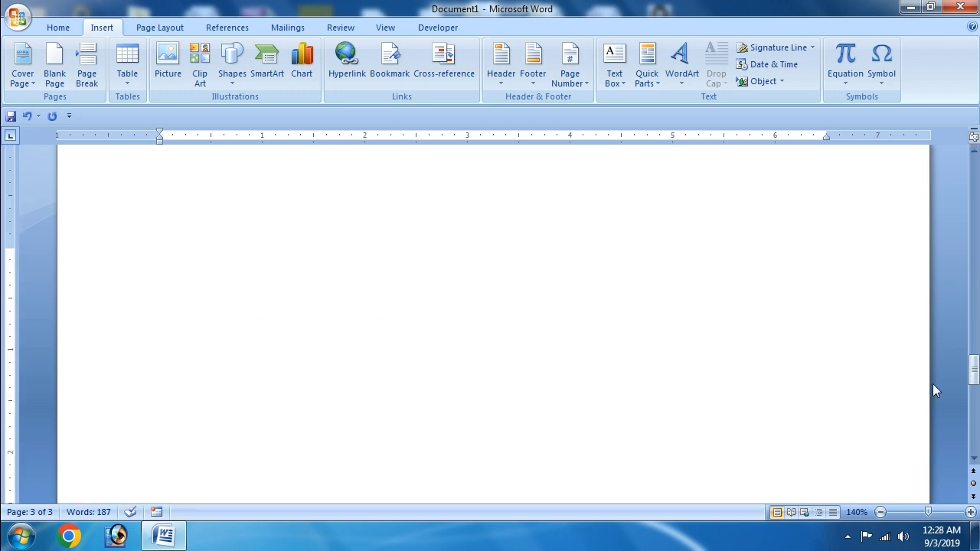
# Step: Delete the document's whole contents, including the blank pages, and generate new sample paragraphs with =rand()
pyautogui.hotkey('ctrl', 'a')
pyautogui.press('Delete')
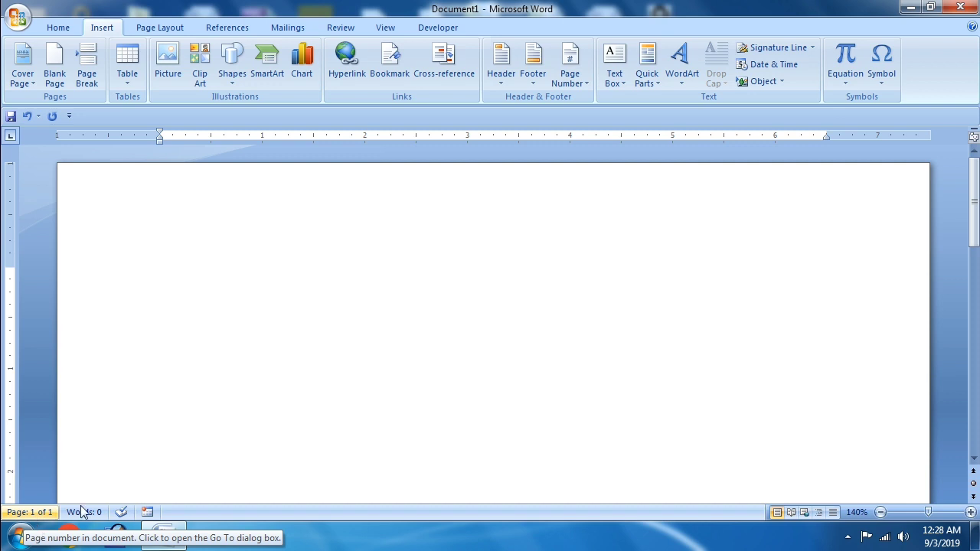
pyautogui.write('=')
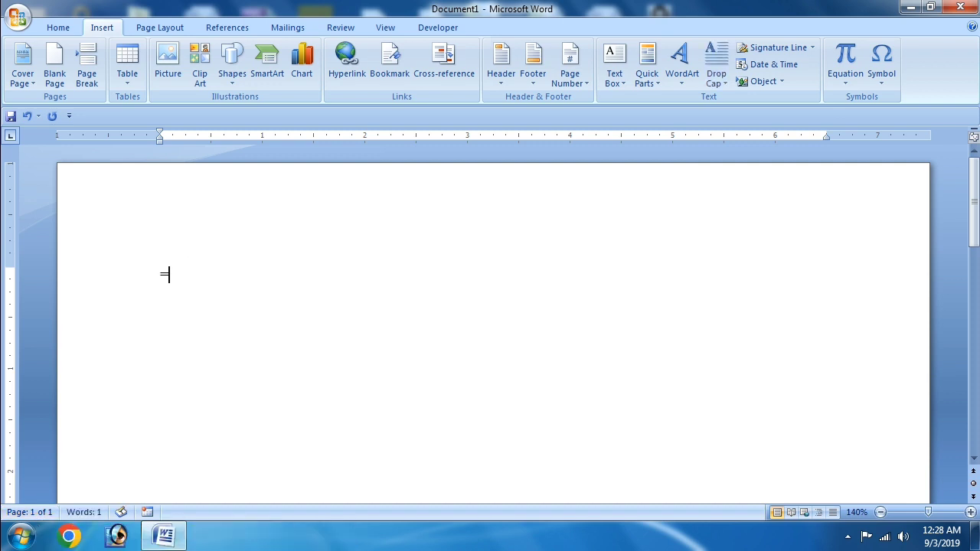
pyautogui.write('rand()')
pyautogui.press('Return')
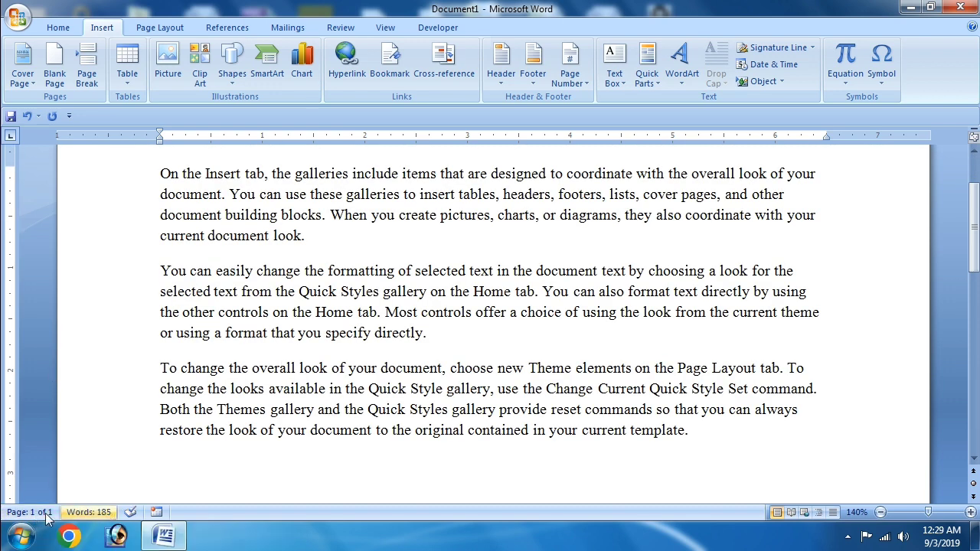
# Step: Insert a page break before "Quick Styles gallery" in the second paragraph and check the text on both pages
pyautogui.click(299, 291)
pyautogui.click(87, 76)
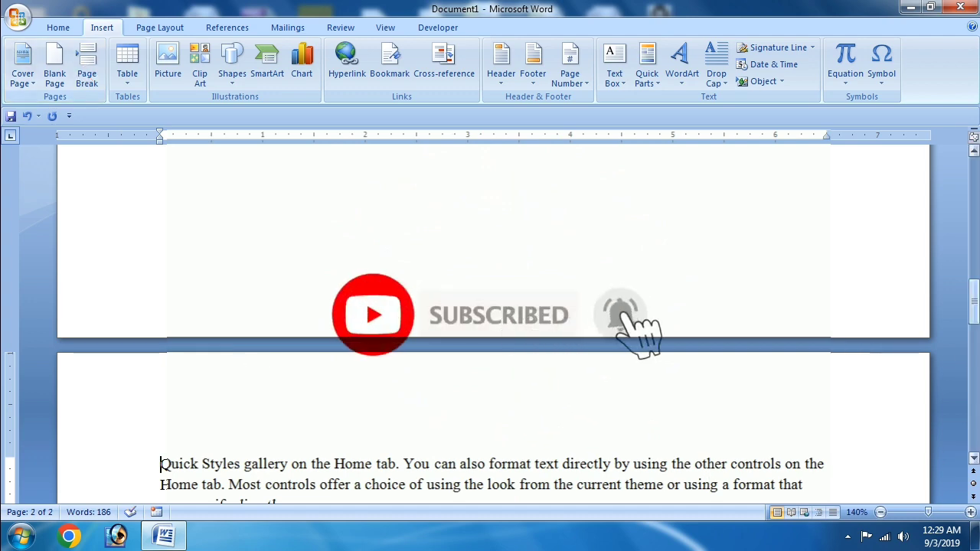
pyautogui.moveTo(974, 306); pyautogui.dragTo(974, 178)
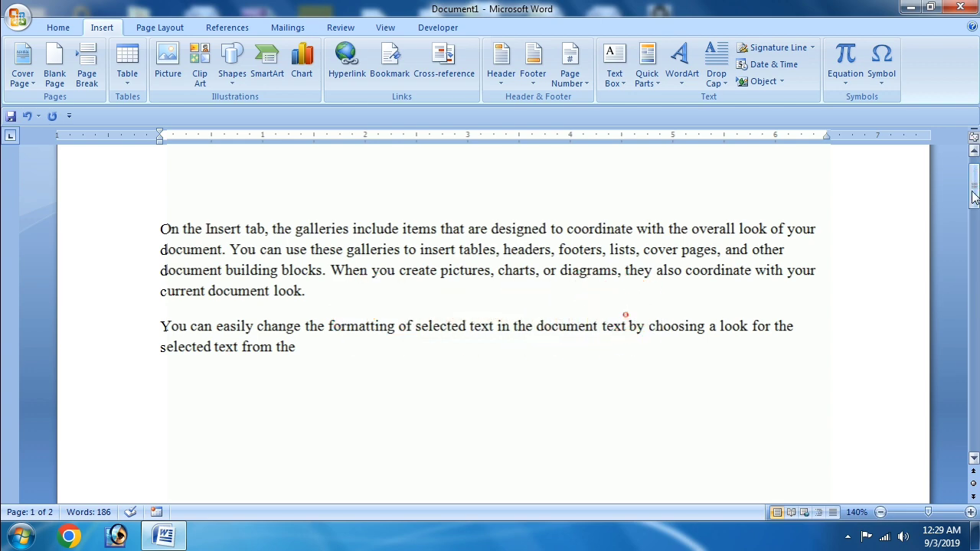
pyautogui.moveTo(975, 187); pyautogui.dragTo(975, 176)
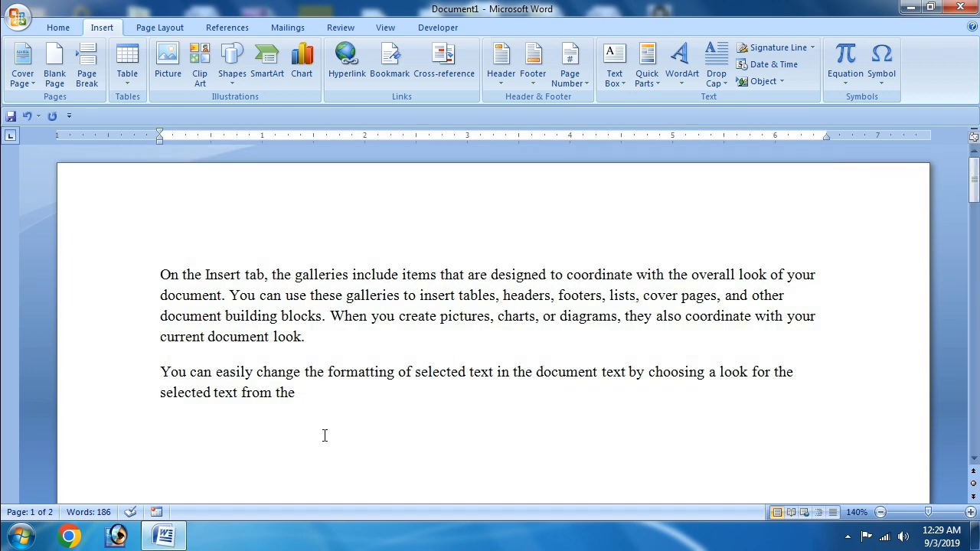
pyautogui.moveTo(975, 185); pyautogui.dragTo(977, 332)
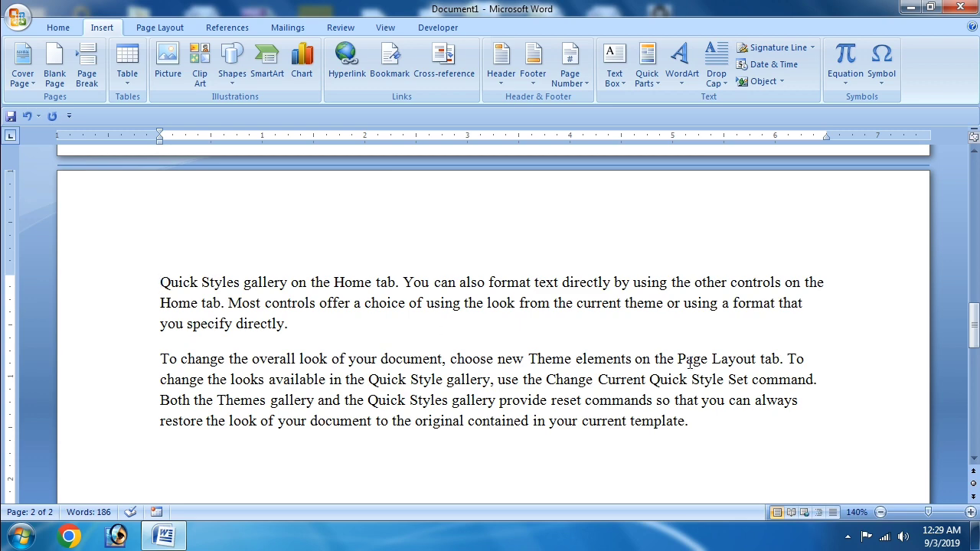
# Step: Remove the page break before "Quick Styles gallery" and place the cursor at the end of the first paragraph
pyautogui.hotkey('ctrl', 'pagedown')
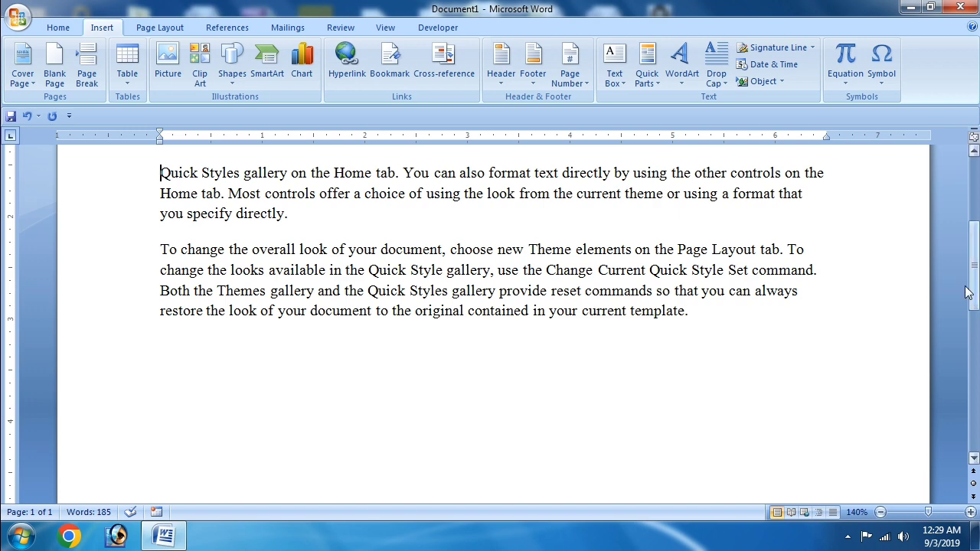
pyautogui.moveTo(976, 275); pyautogui.dragTo(977, 215)
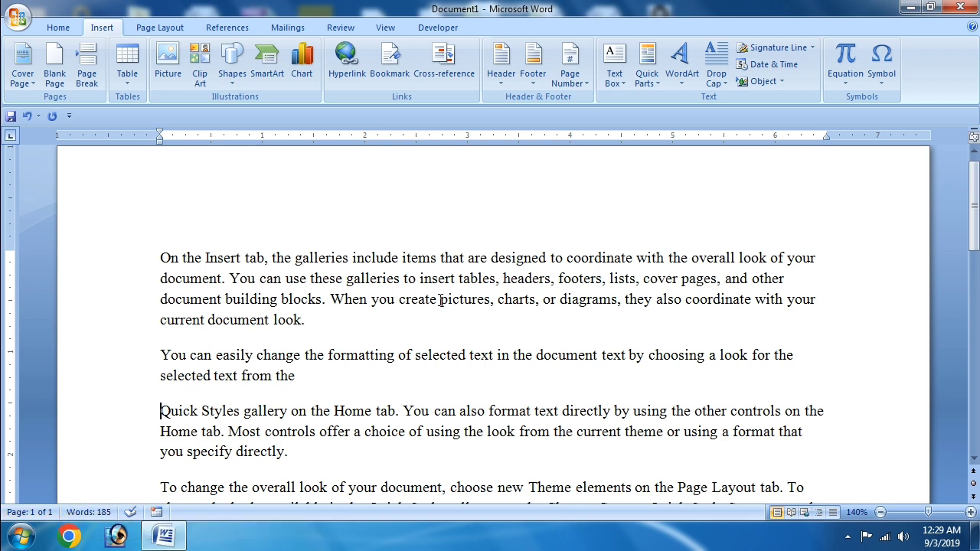
pyautogui.click(312, 318)
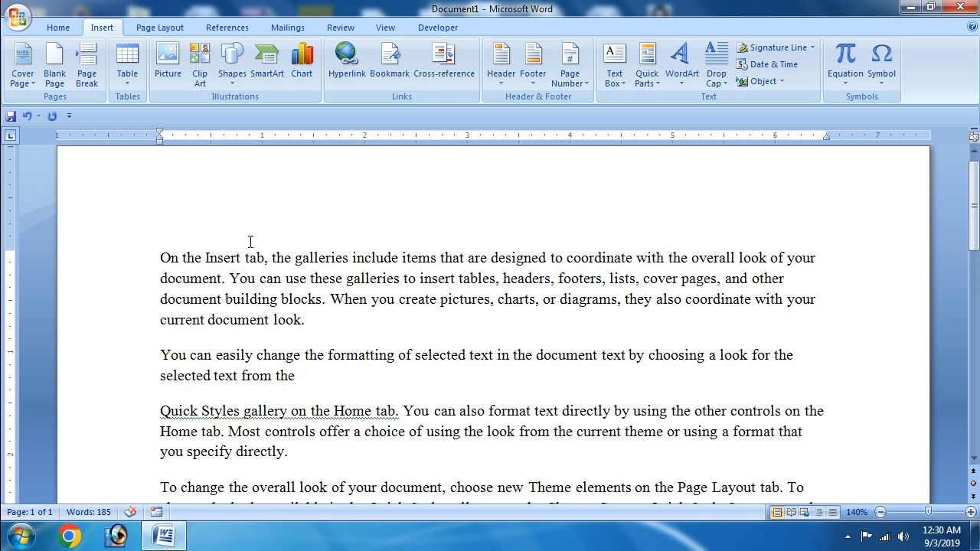
# Step: Insert a page break at the end of the first paragraph and remove it again
pyautogui.click(87, 78)
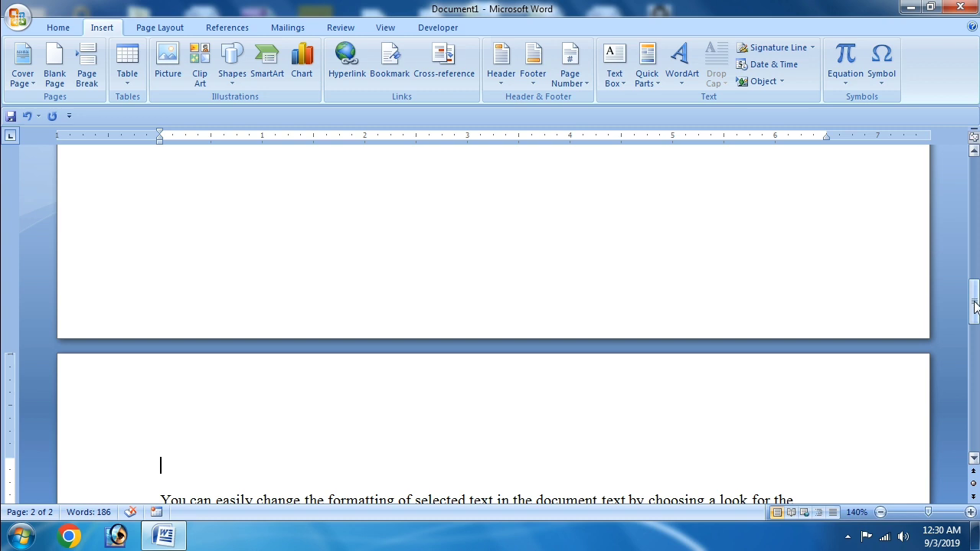
pyautogui.press('Delete')
pyautogui.hotkey('ctrl', 'Home')
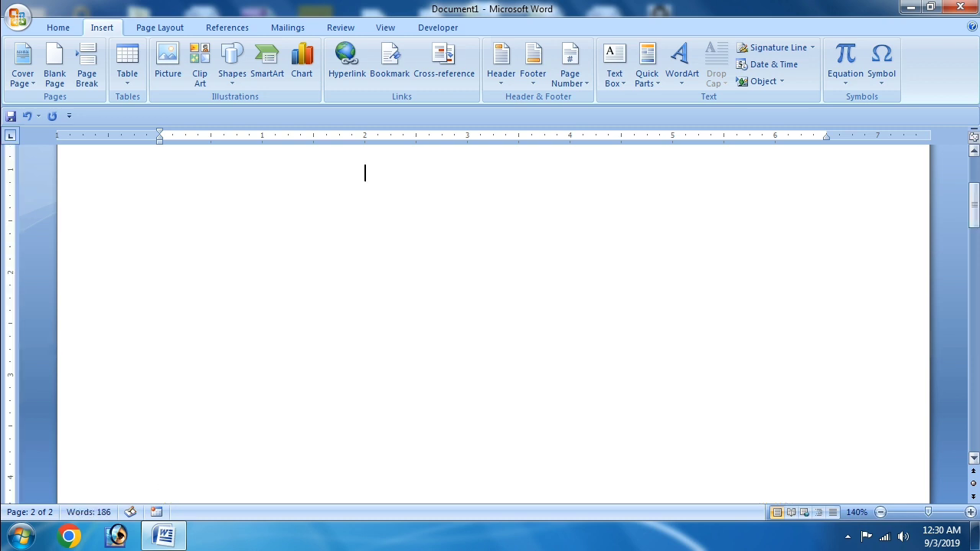
pyautogui.press('Delete')
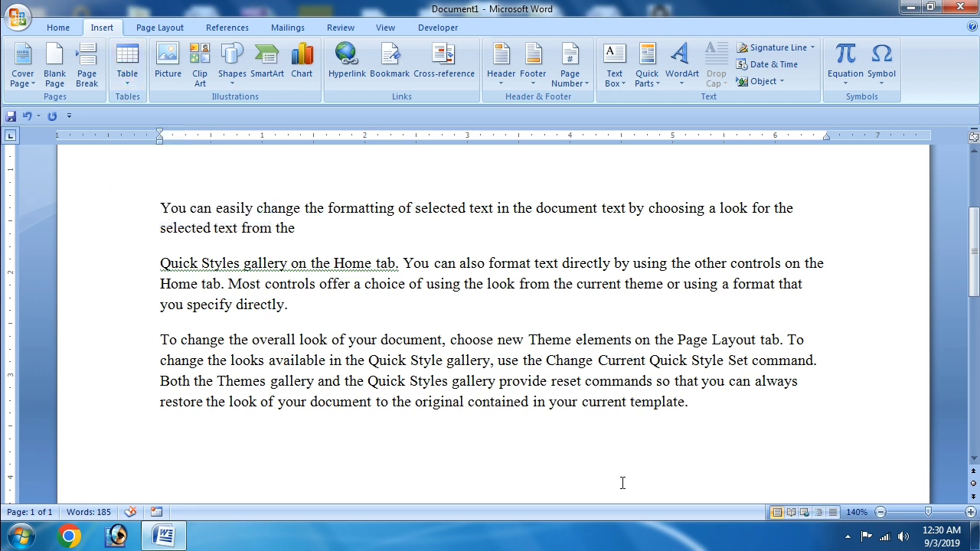
# Step: Start a new line after the last paragraph and insert a table with 10 columns and 8 rows there
pyautogui.click(711, 412)
pyautogui.press('Return')
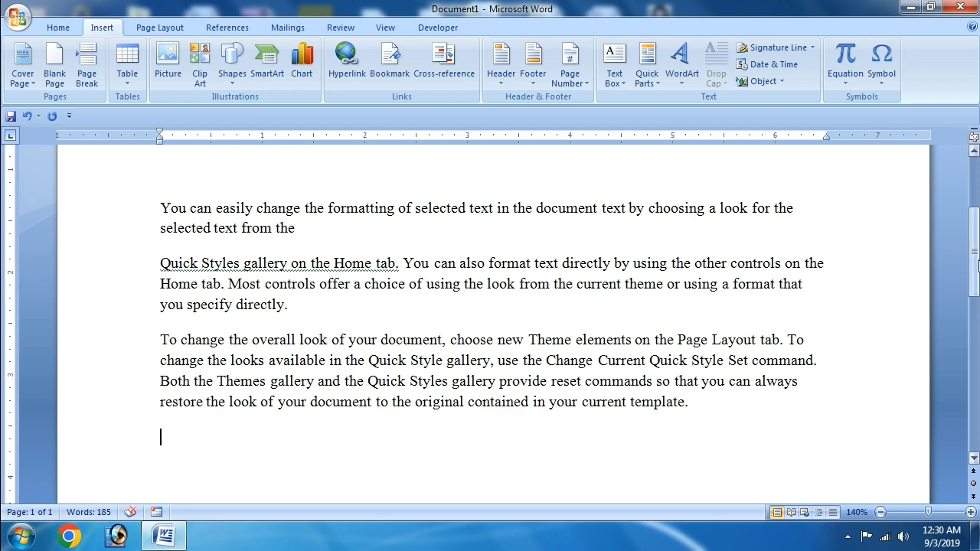
pyautogui.moveTo(978, 264); pyautogui.dragTo(978, 289)
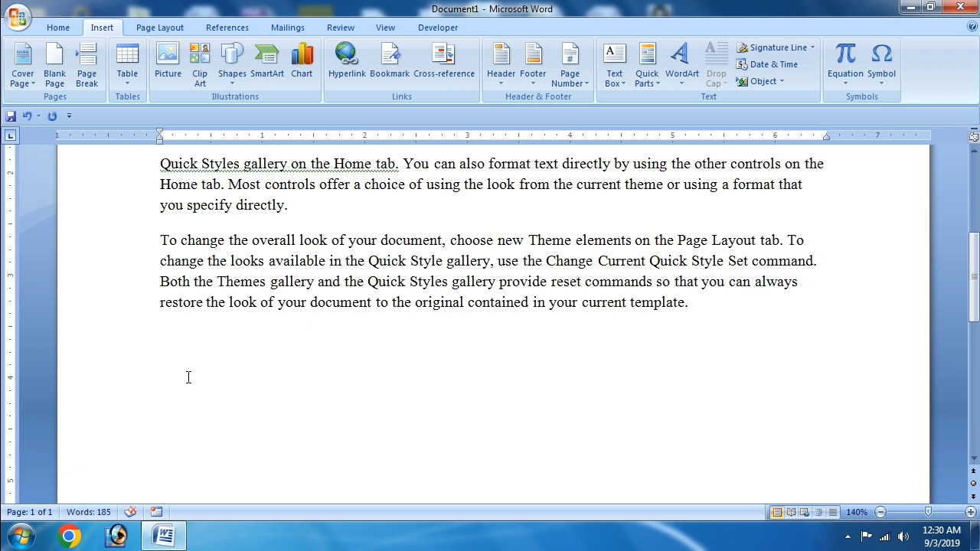
pyautogui.click(134, 337)
pyautogui.click(127, 87)
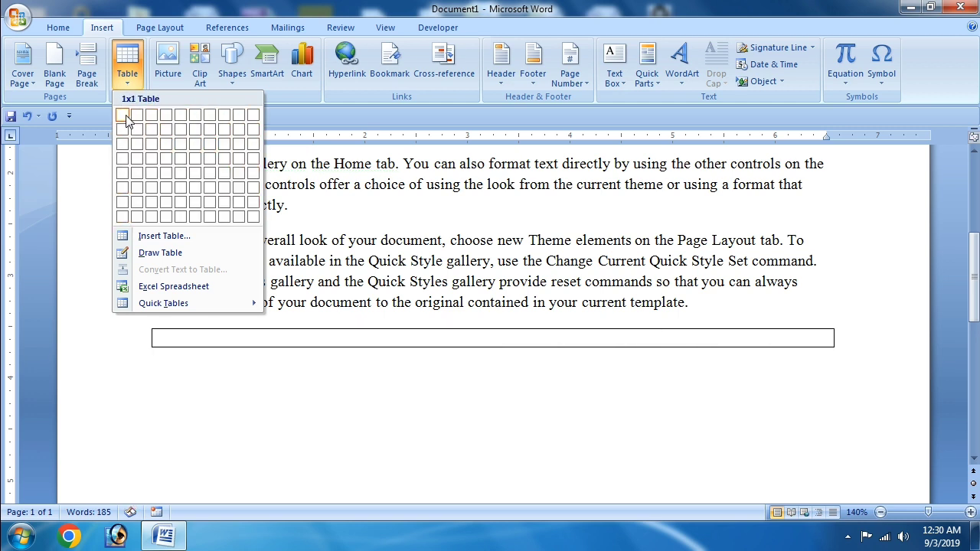
pyautogui.click(258, 221)
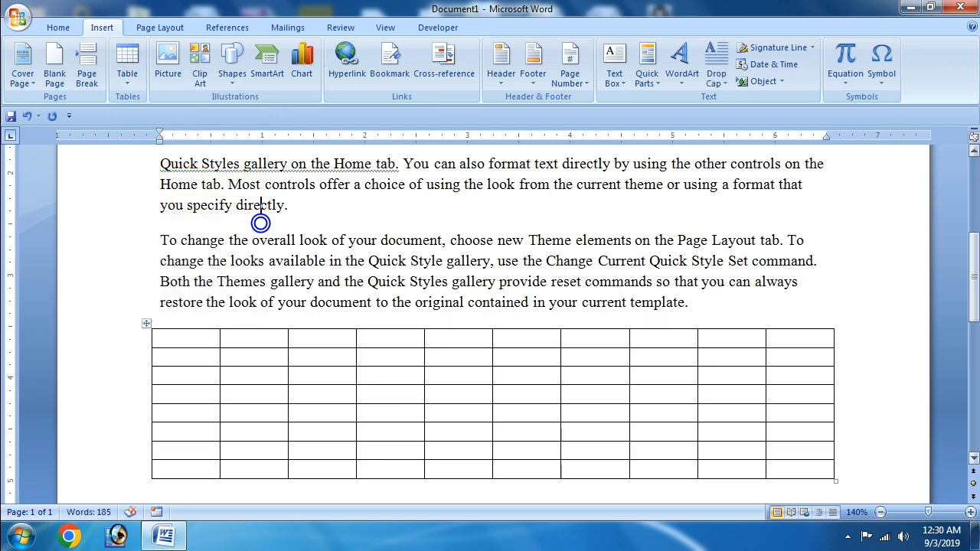
# Step: Below the first table, insert a second table with 5 columns, 5 rows and automatic fixed column width
pyautogui.scroll(-6, 259, 222)
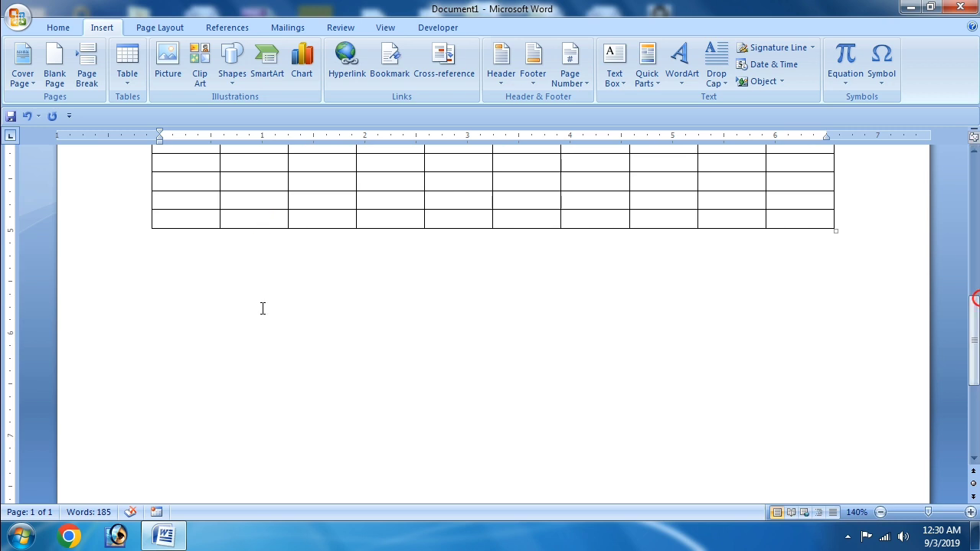
pyautogui.click(155, 272)
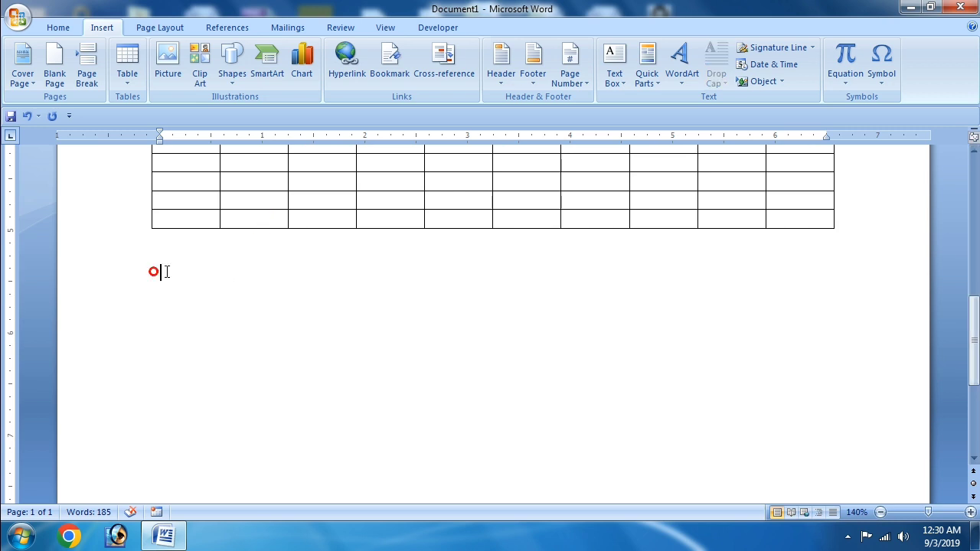
pyautogui.click(124, 81)
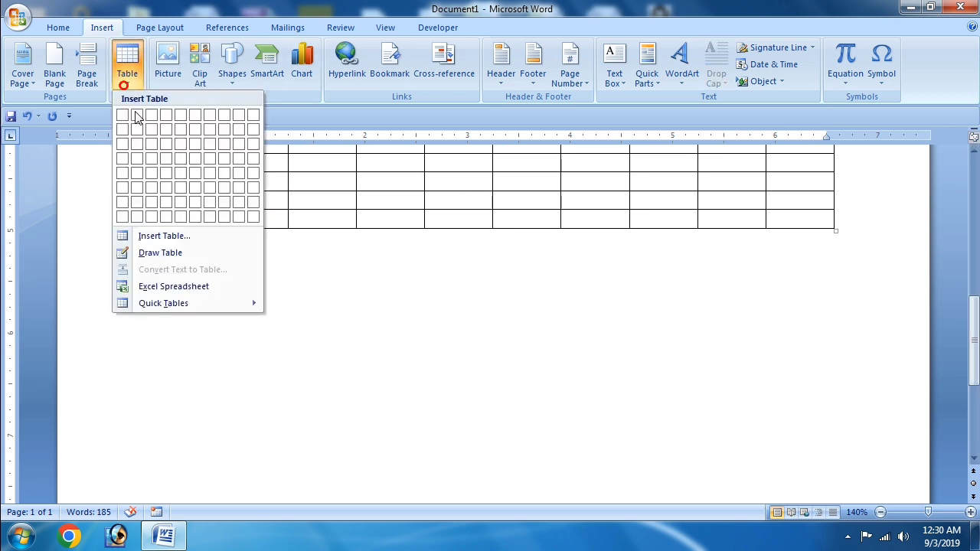
pyautogui.click(164, 237)
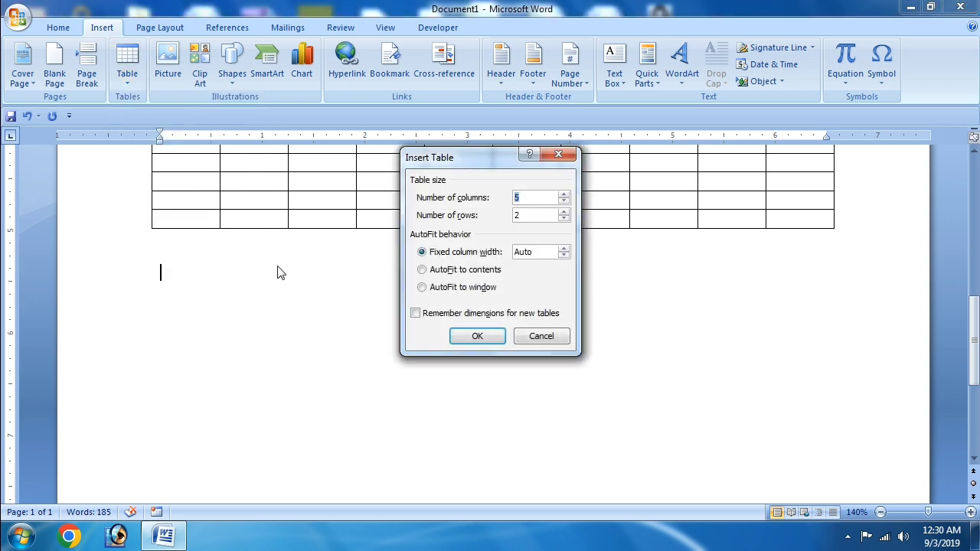
pyautogui.doubleClick(563, 201)
pyautogui.click(564, 202)
pyautogui.click(564, 196)
pyautogui.click(564, 213)
pyautogui.click(495, 341)
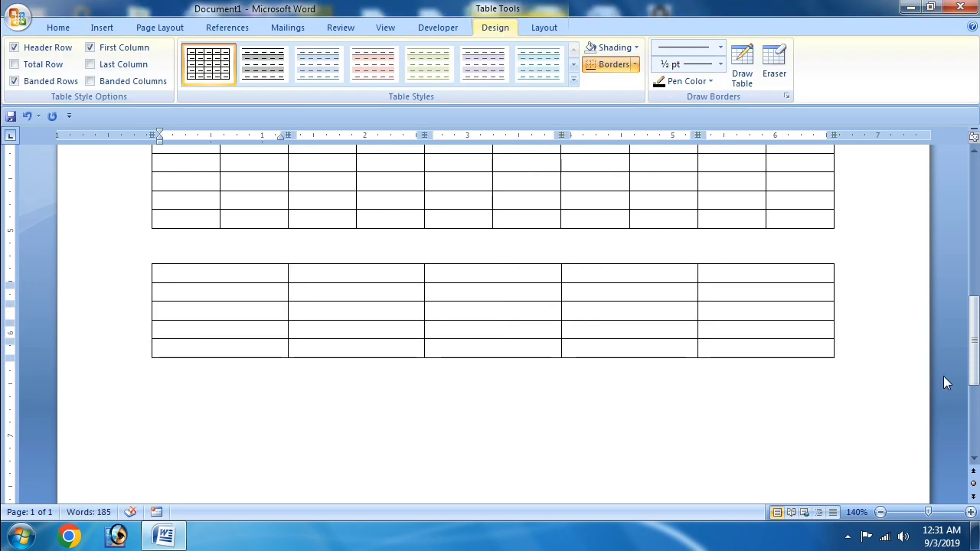
# Step: Add an empty line below the second table and draw a freehand table frame about 6.6 inches wide under it
pyautogui.click(172, 383)
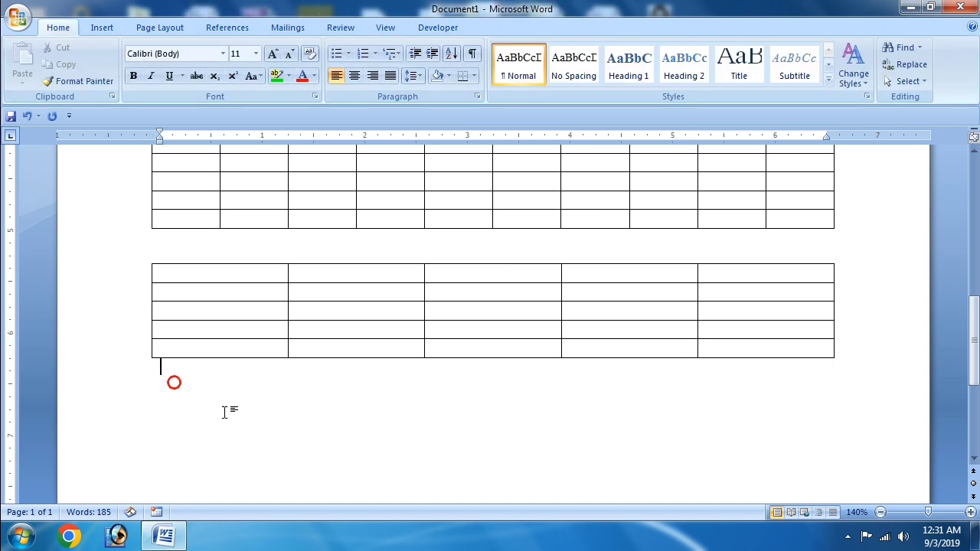
pyautogui.press('Return')
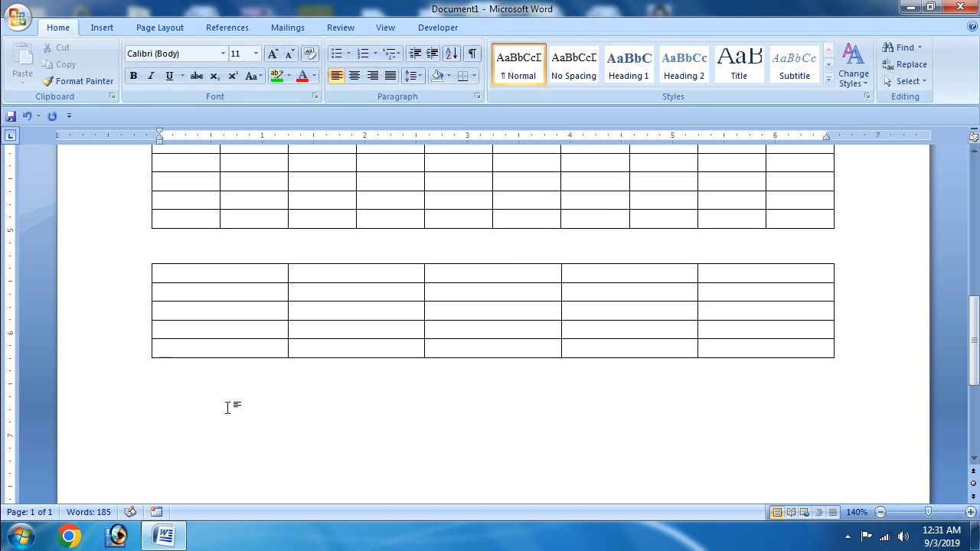
pyautogui.click(93, 29)
pyautogui.click(130, 89)
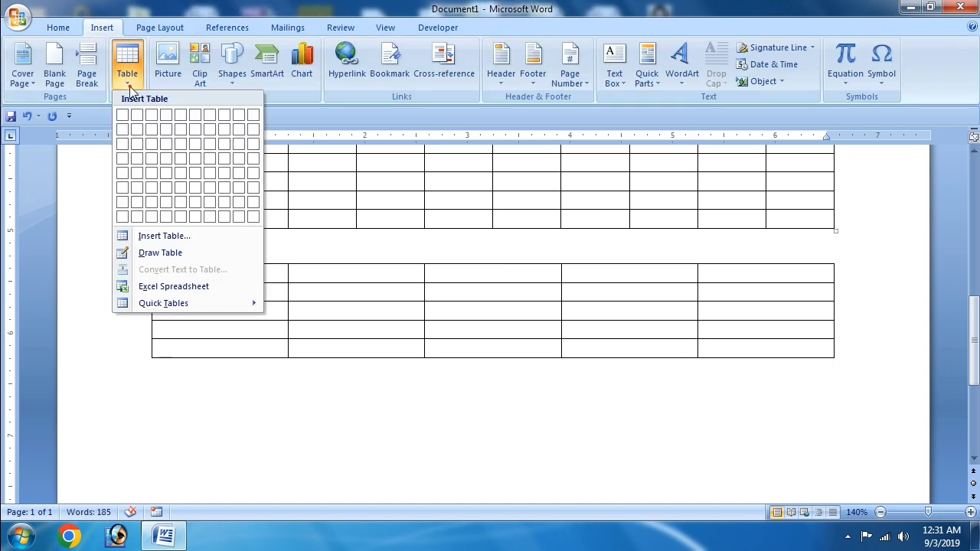
pyautogui.click(161, 253)
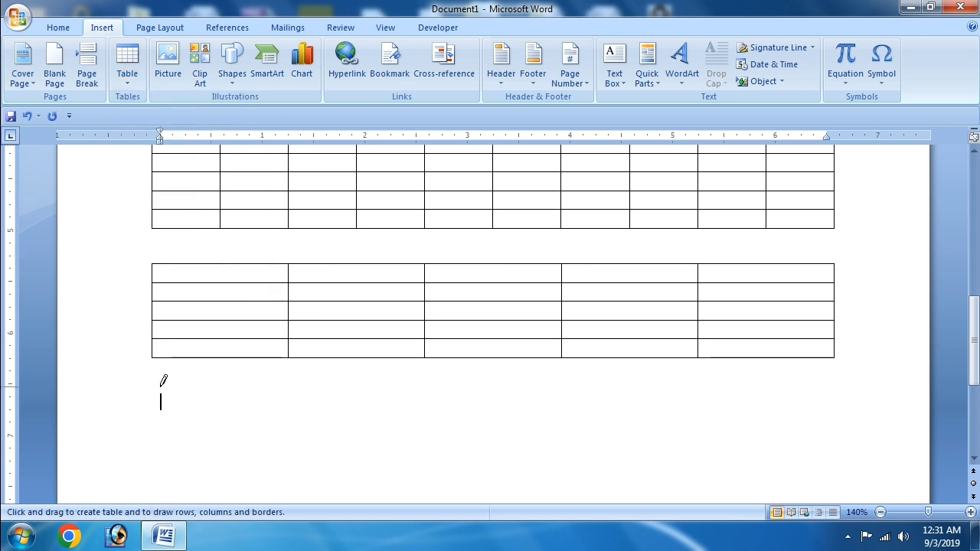
pyautogui.moveTo(160, 387)
pyautogui.mouseDown()
pyautogui.moveTo(176, 409)
pyautogui.moveTo(406, 454)
pyautogui.moveTo(782, 449)
pyautogui.moveTo(838, 468)
pyautogui.mouseUp()
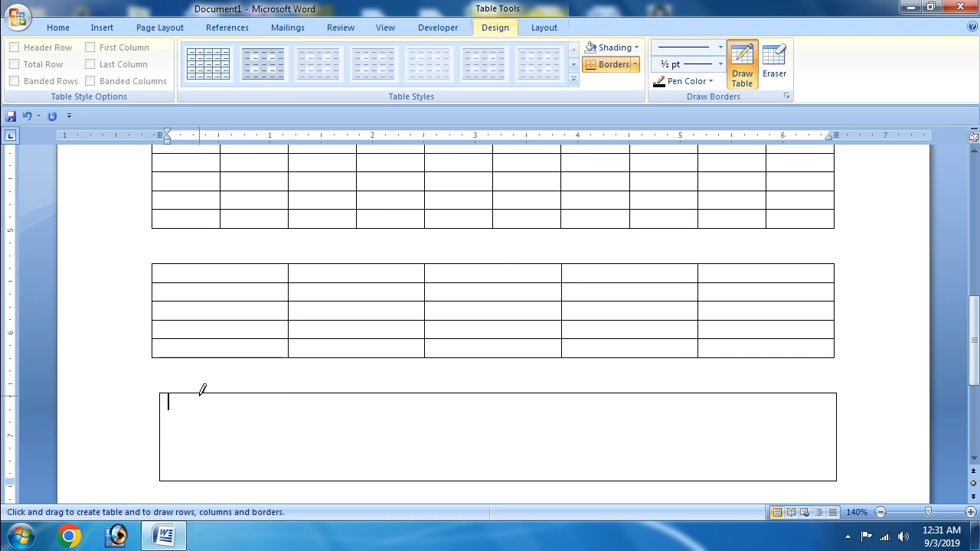
# Step: Draw four vertical dividing lines in the hand-drawn table and split its fourth column into three cells with horizontal lines
pyautogui.moveTo(199, 394); pyautogui.dragTo(198, 481)
pyautogui.moveTo(243, 392); pyautogui.dragTo(240, 479)
pyautogui.moveTo(288, 394)
pyautogui.mouseDown()
pyautogui.moveTo(289, 452)
pyautogui.moveTo(318, 455)
pyautogui.mouseUp()
pyautogui.moveTo(350, 394); pyautogui.dragTo(350, 475)
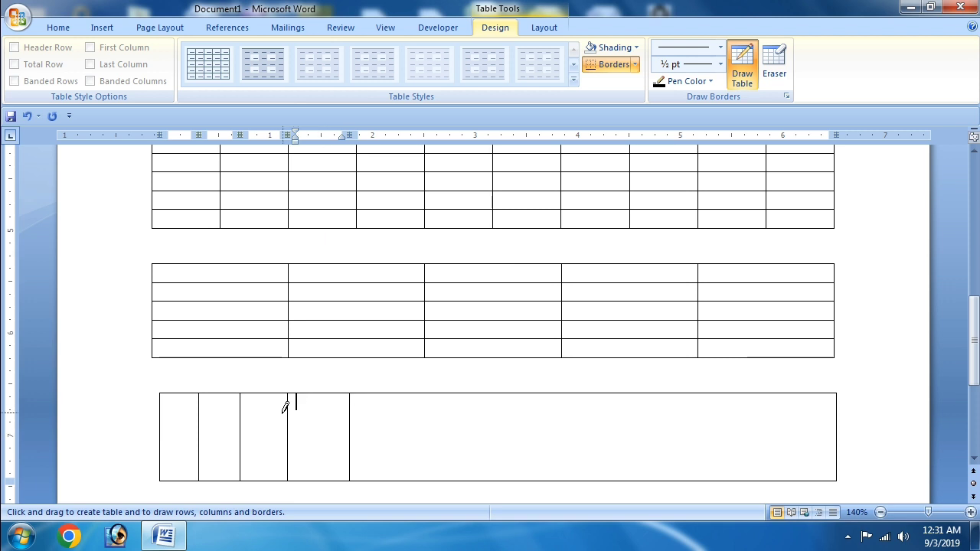
pyautogui.moveTo(294, 405)
pyautogui.mouseDown()
pyautogui.moveTo(327, 409)
pyautogui.moveTo(304, 431)
pyautogui.moveTo(289, 422)
pyautogui.moveTo(333, 409)
pyautogui.mouseUp()
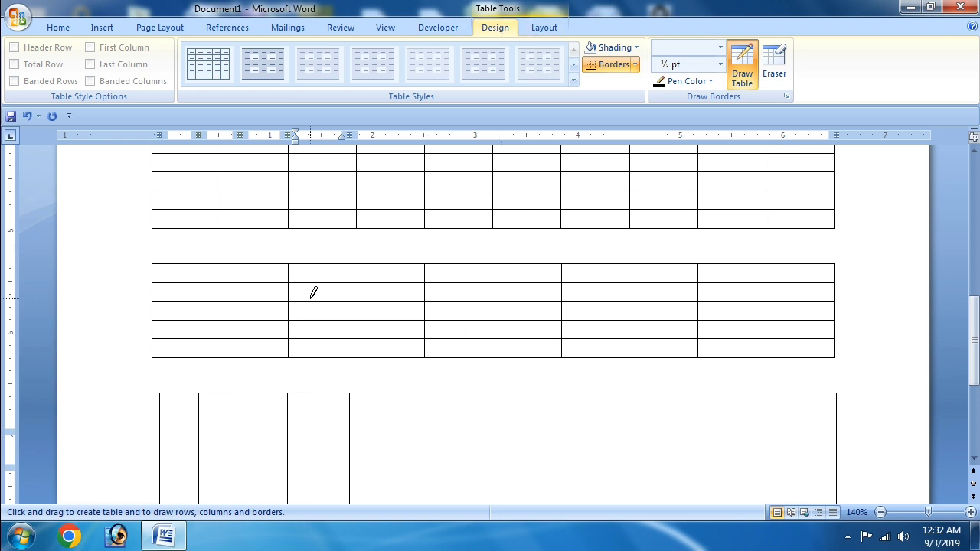
# Step: Delete all text and tables from the document and generate fresh sample paragraphs with =rand()
pyautogui.click(101, 27)
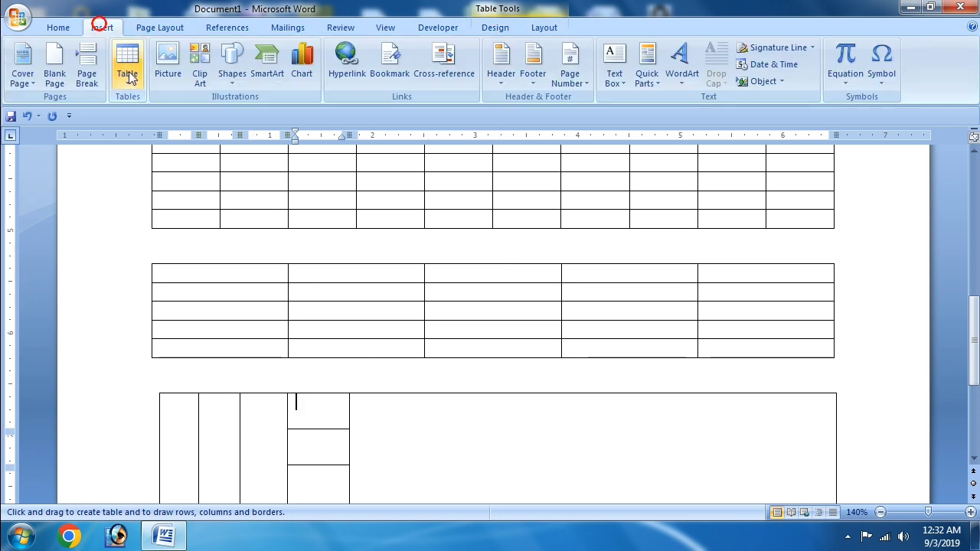
pyautogui.click(127, 73)
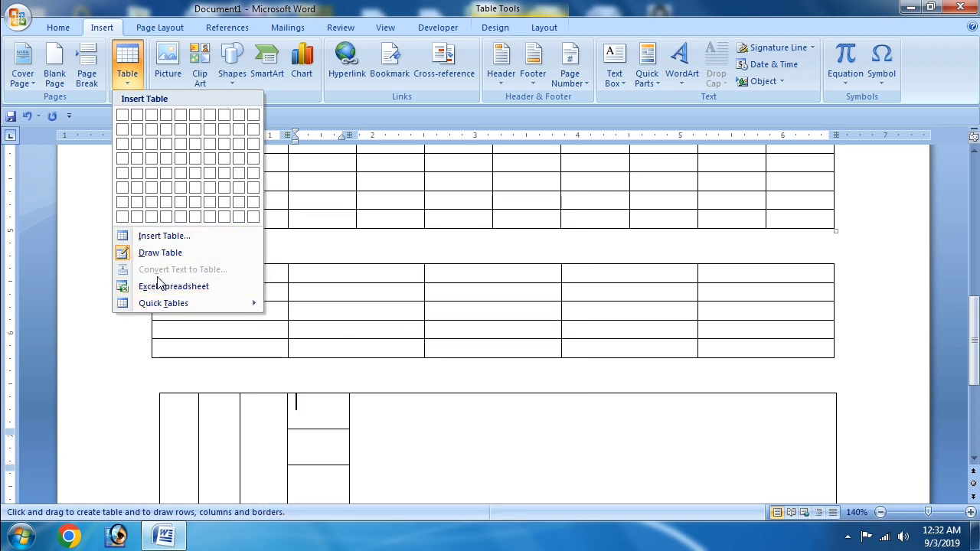
pyautogui.click(545, 431)
pyautogui.hotkey('ctrl', 'a')
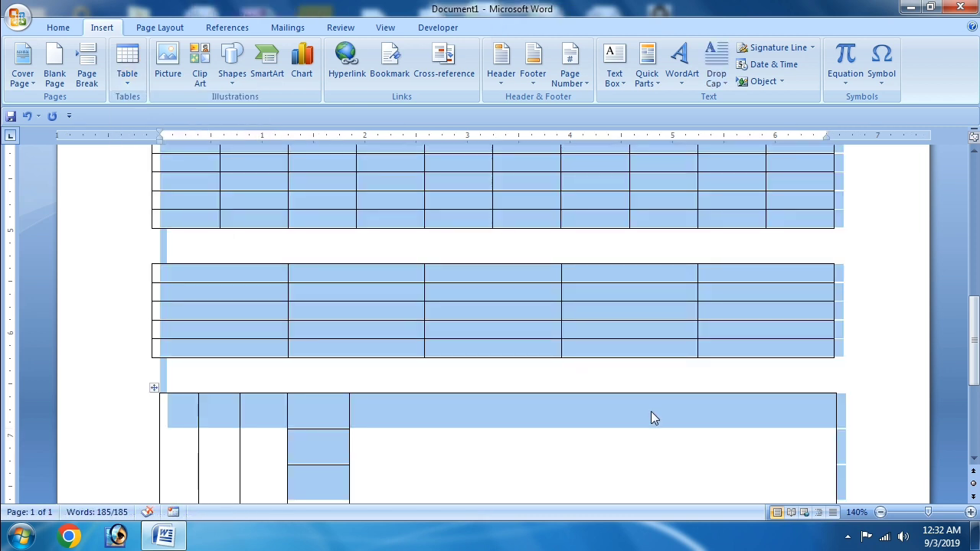
pyautogui.press('Delete')
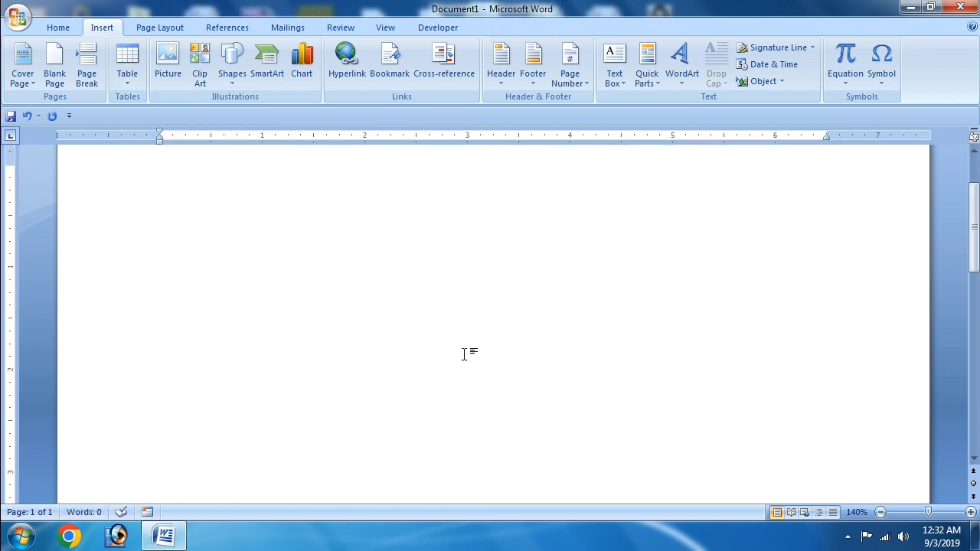
pyautogui.write('=ra')
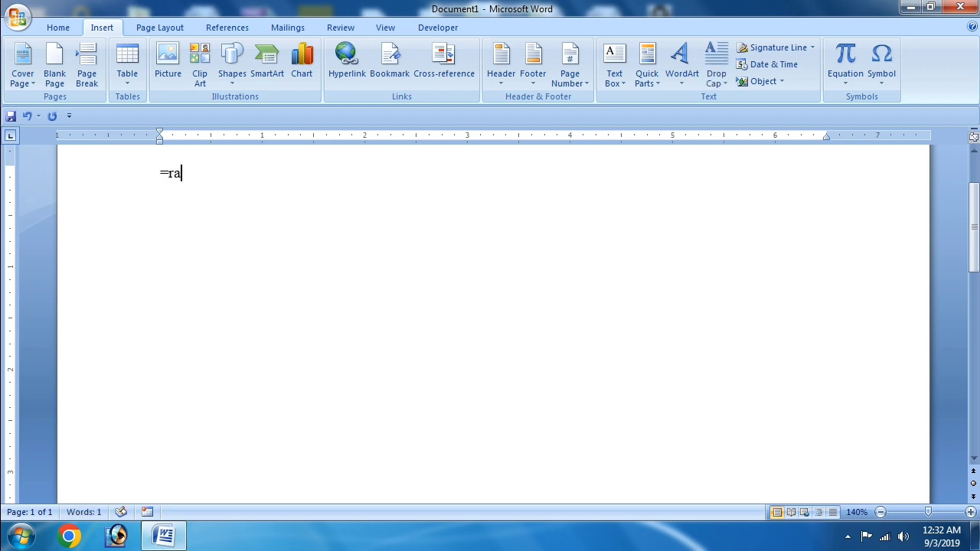
pyautogui.write('nd()')
pyautogui.press('Return')
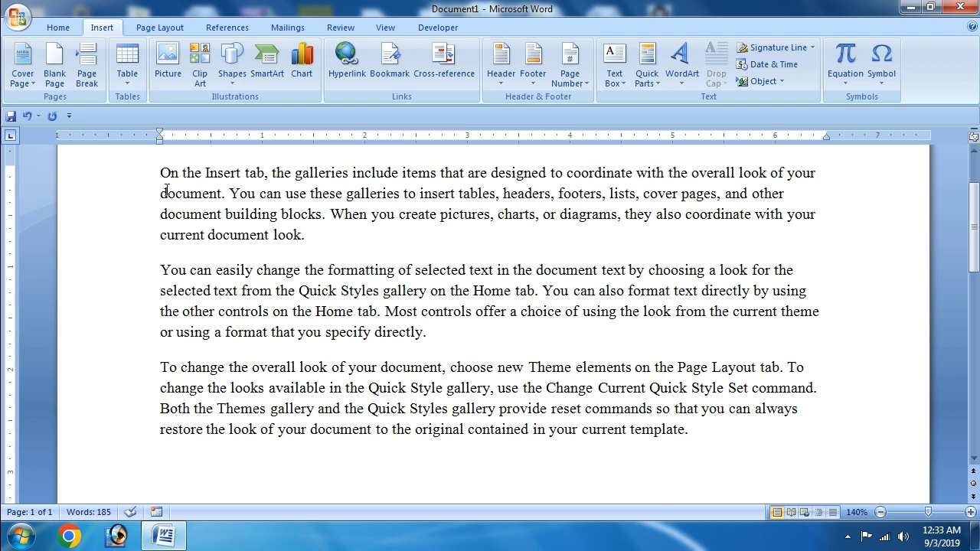
# Step: Convert all the sample text to a two-column table, separating the text at paragraphs
pyautogui.hotkey('ctrl', 'a')
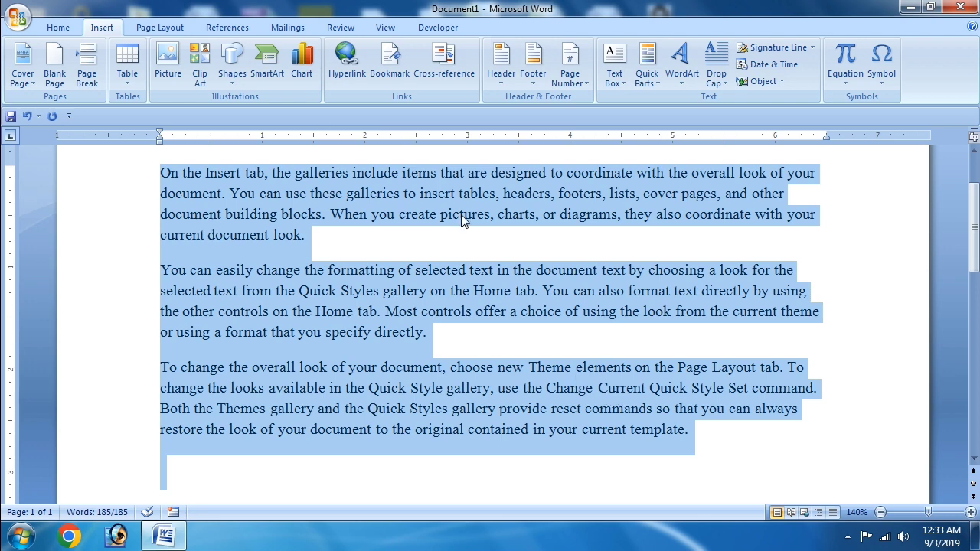
pyautogui.click(125, 86)
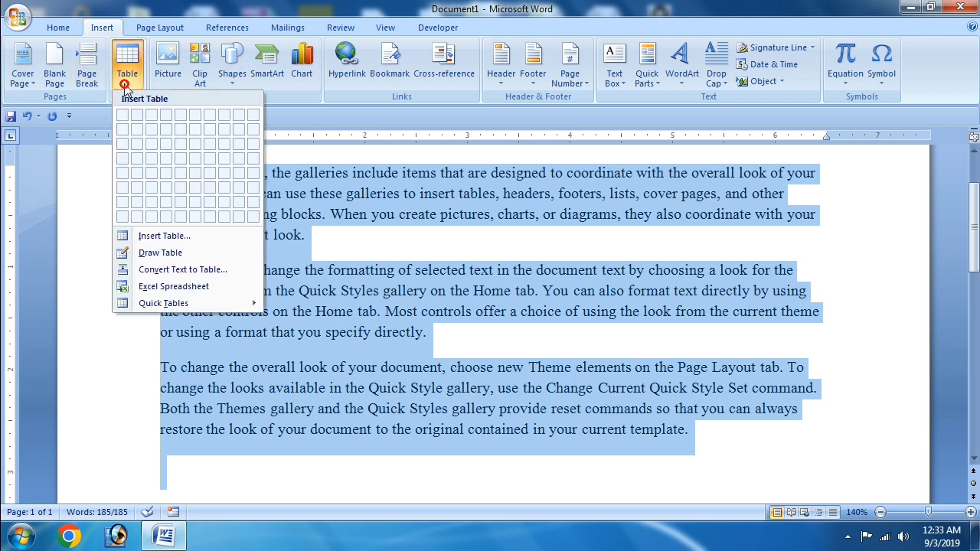
pyautogui.click(171, 272)
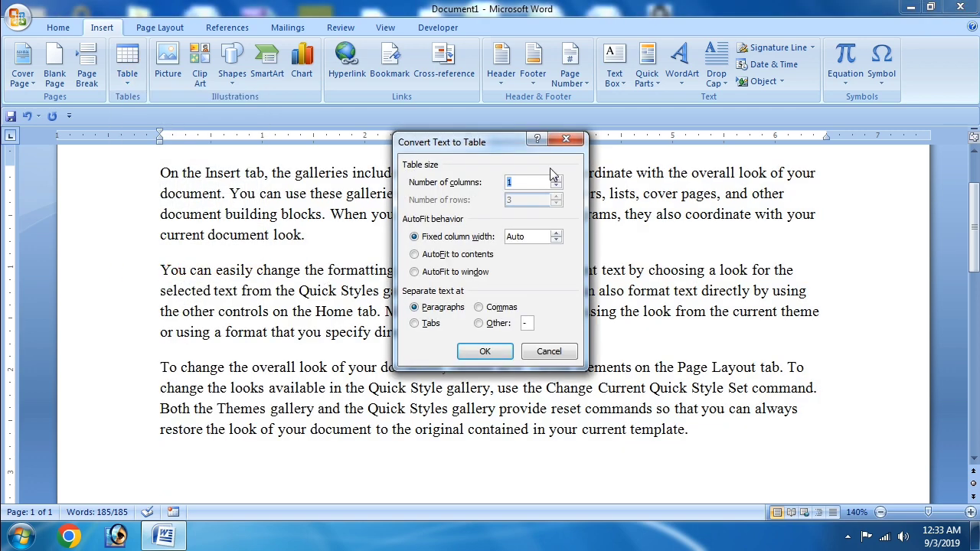
pyautogui.moveTo(482, 149); pyautogui.dragTo(790, 154)
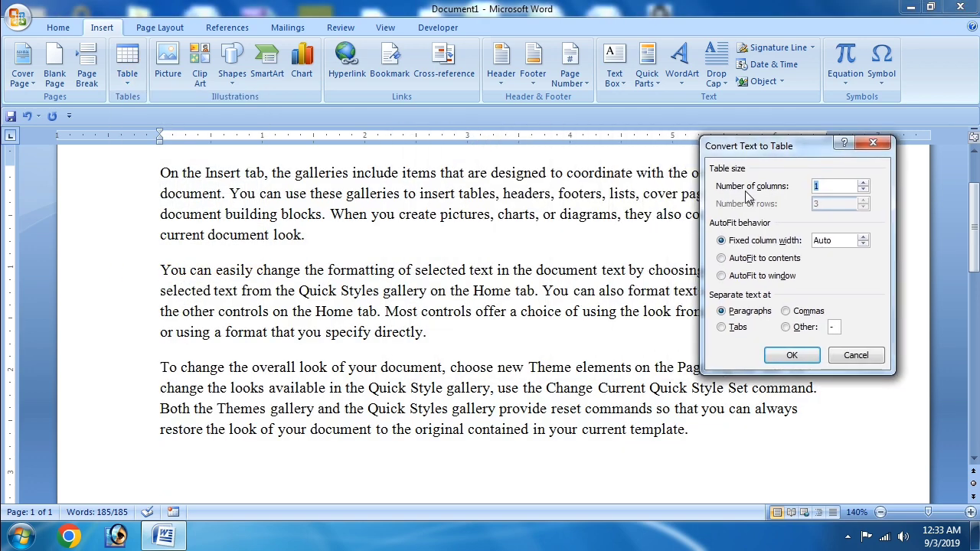
pyautogui.click(863, 183)
pyautogui.click(792, 354)
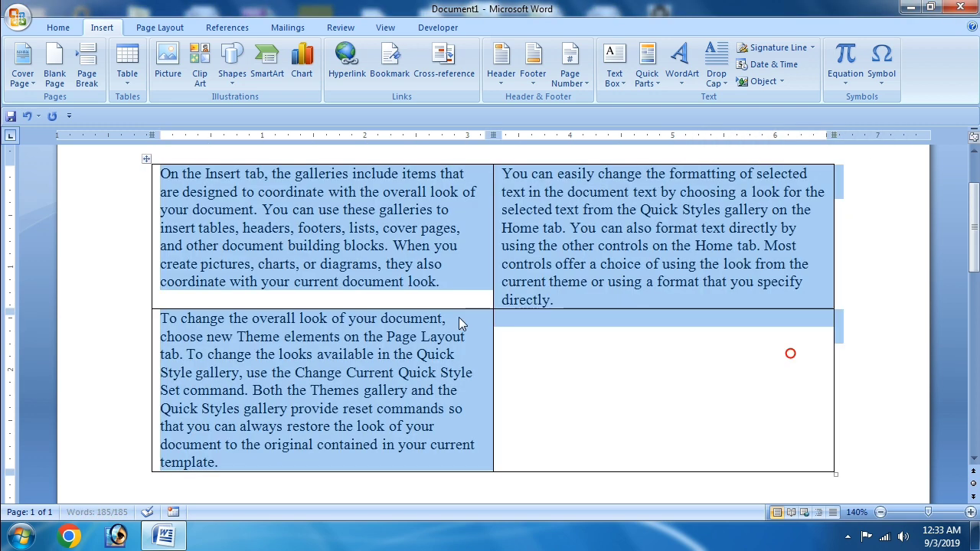
pyautogui.click(861, 417)
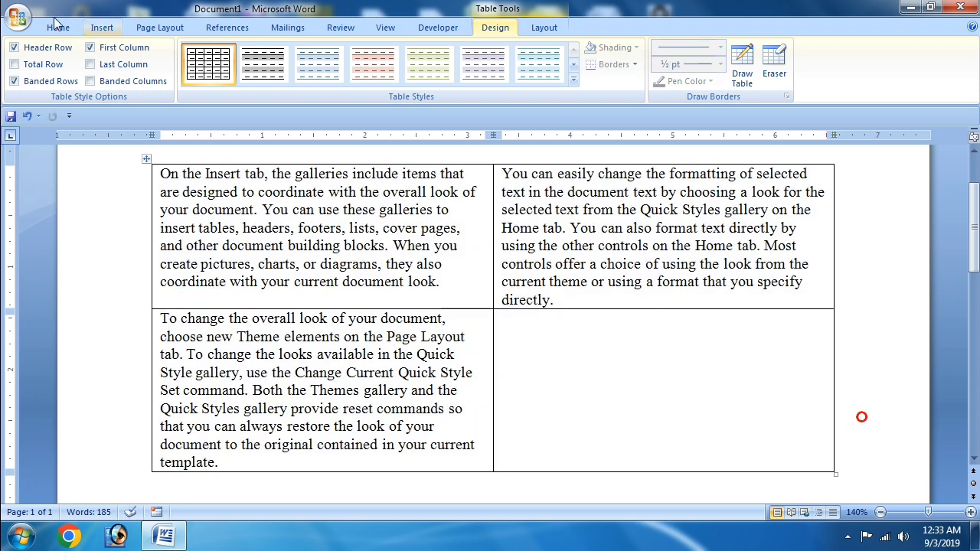
# Step: Place the cursor on the empty line below the converted table
pyautogui.click(99, 29)
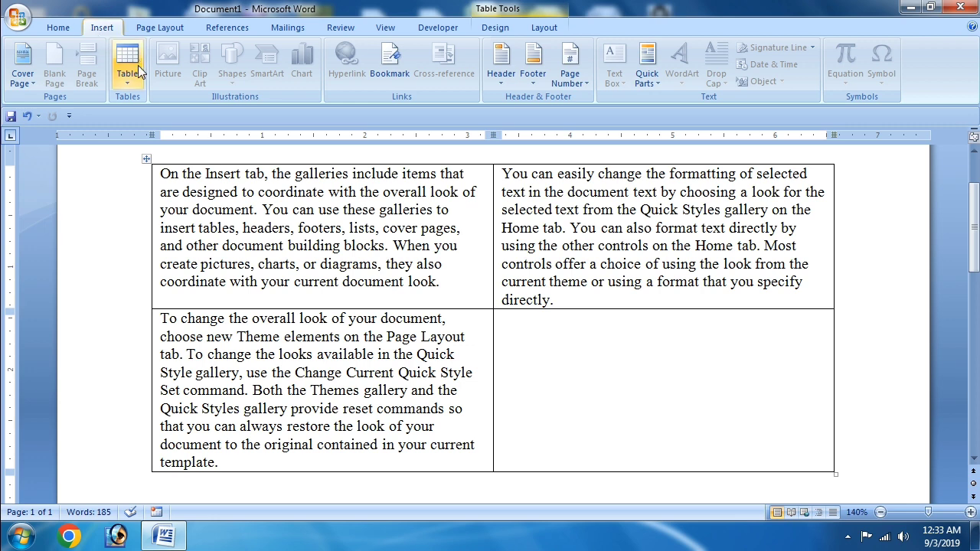
pyautogui.click(886, 481)
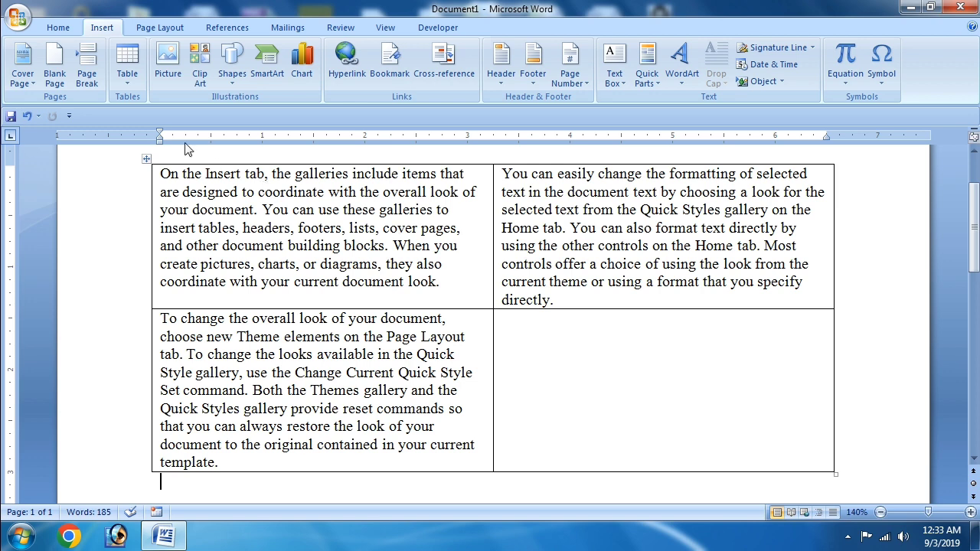
pyautogui.click(127, 89)
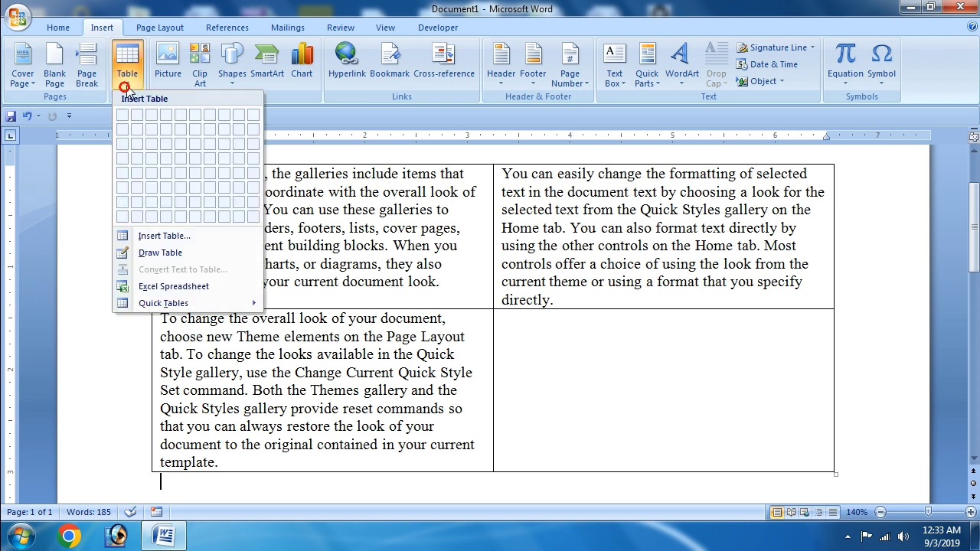
pyautogui.click(517, 509)
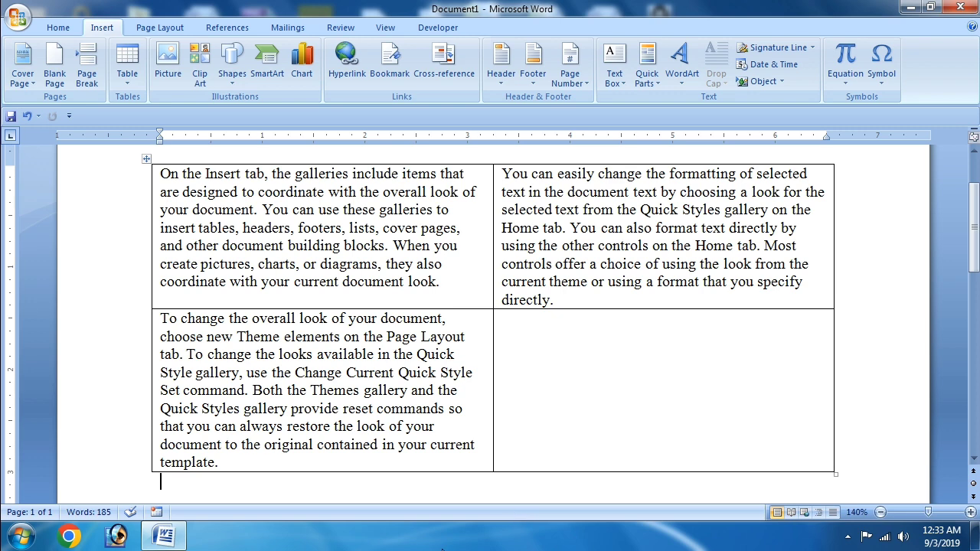
# Step: Insert an embedded Excel spreadsheet on the empty line below the converted table
pyautogui.scroll(-3, 490, 321)
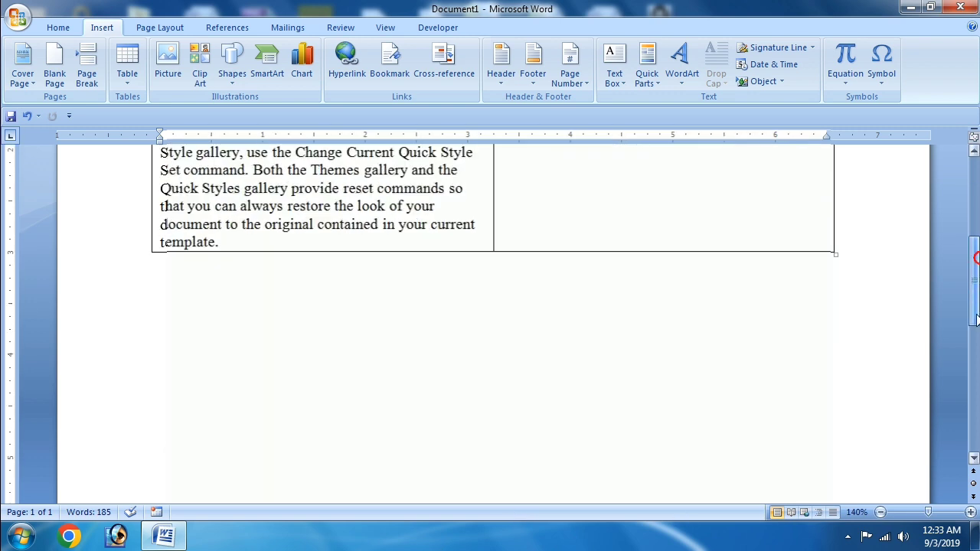
pyautogui.click(498, 314)
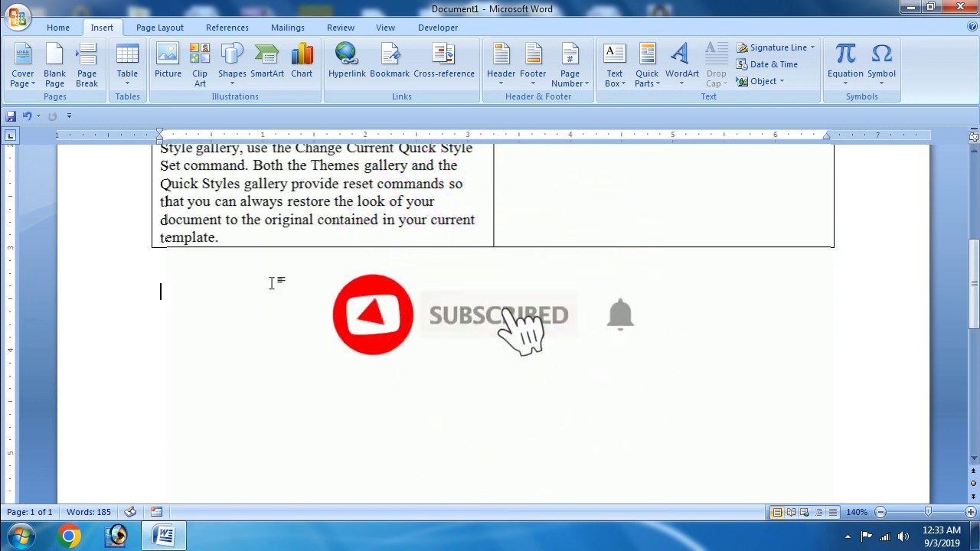
pyautogui.click(127, 85)
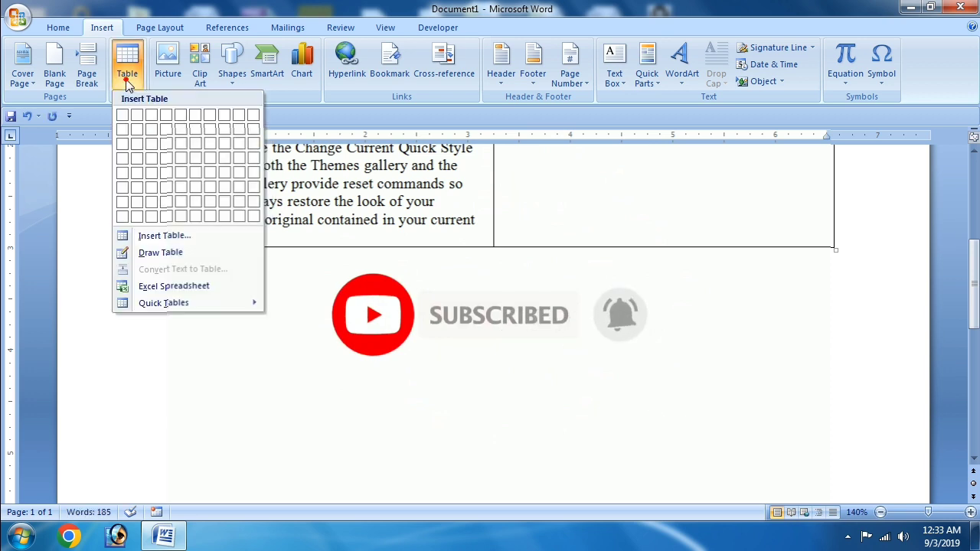
pyautogui.click(170, 288)
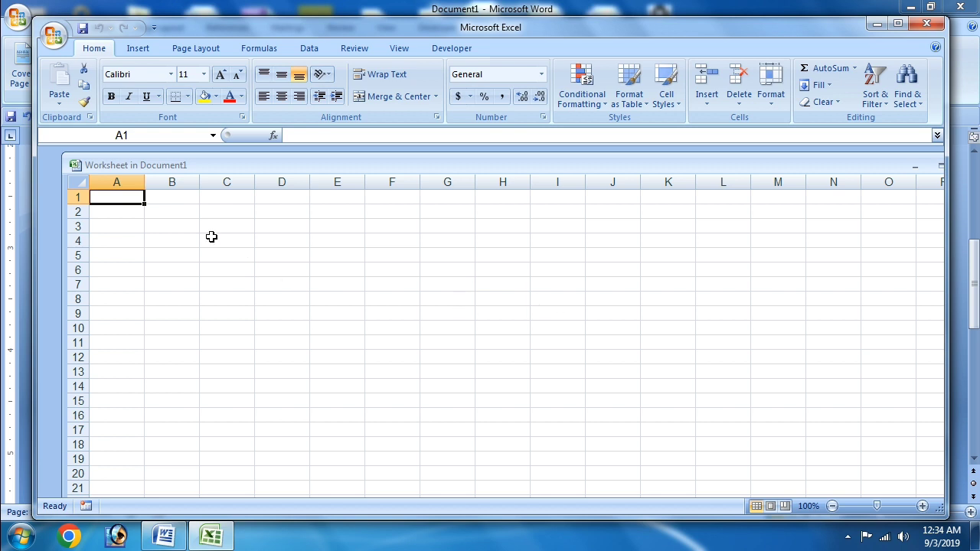
# Step: Fill the embedded worksheet with dfd in F7, fs in J12, df in D10, fd in D13 and f in H9, and return to the document
pyautogui.click(382, 288)
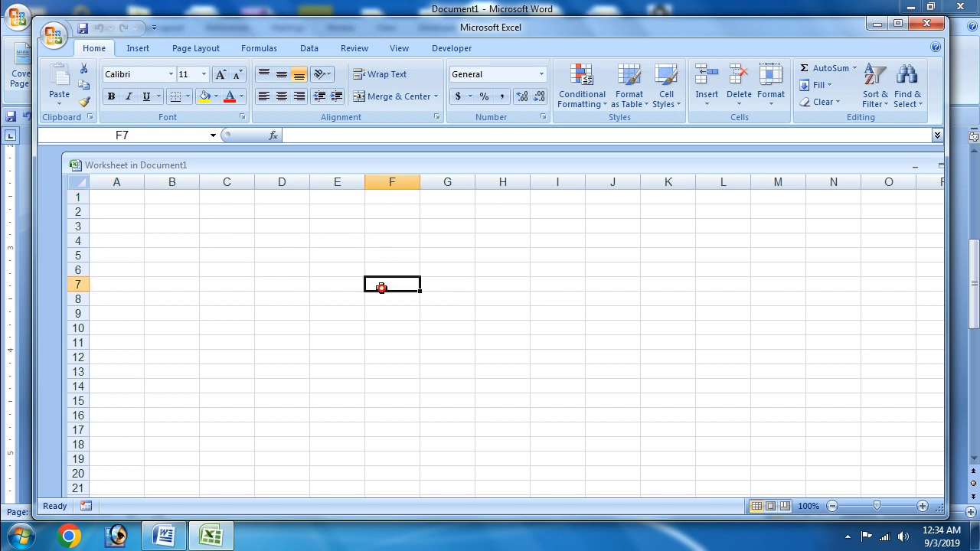
pyautogui.write('dfd')
pyautogui.click(594, 351)
pyautogui.write('fs')
pyautogui.click(301, 325)
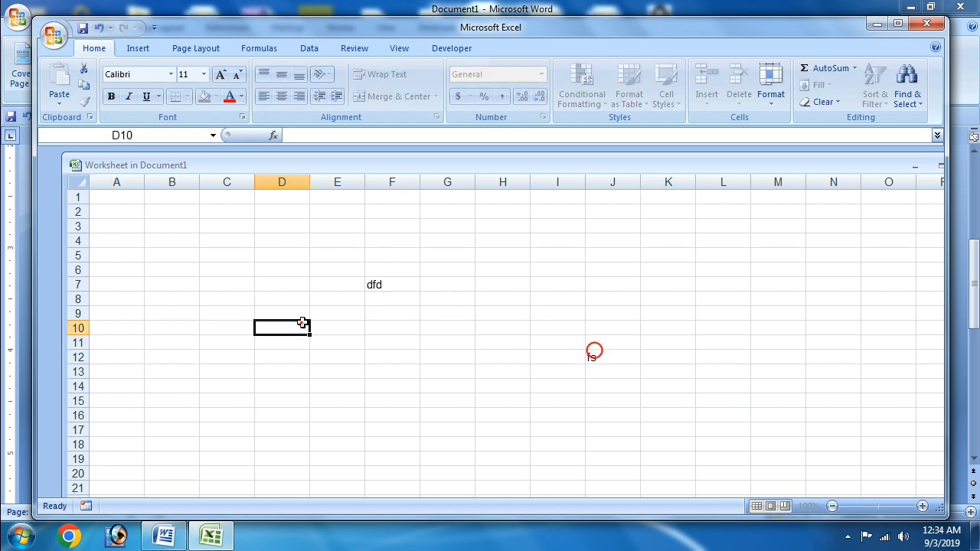
pyautogui.write('df')
pyautogui.click(296, 373)
pyautogui.write('fd')
pyautogui.click(506, 307)
pyautogui.write('f')
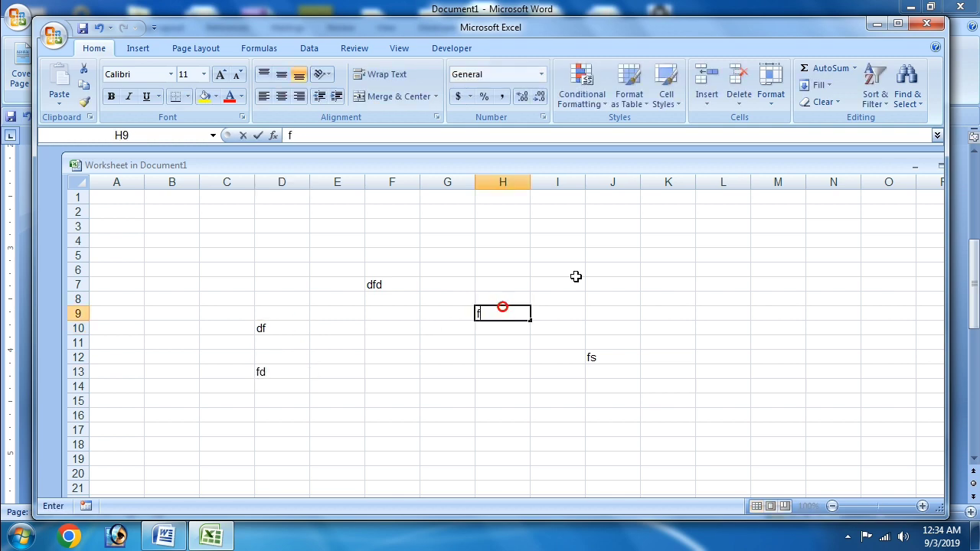
pyautogui.click(928, 26)
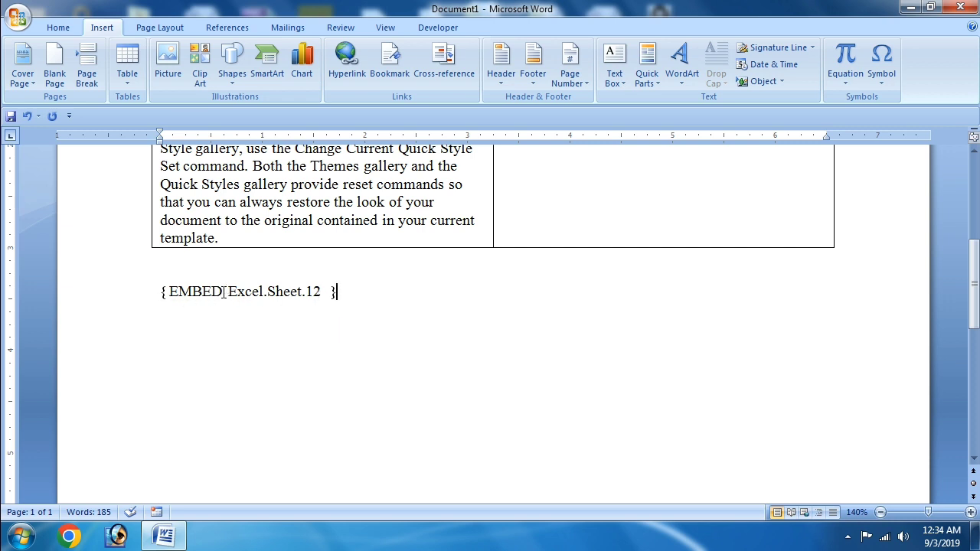
# Step: Insert a second embedded Excel spreadsheet on a new line below the first one
pyautogui.press('Return')
pyautogui.click(120, 83)
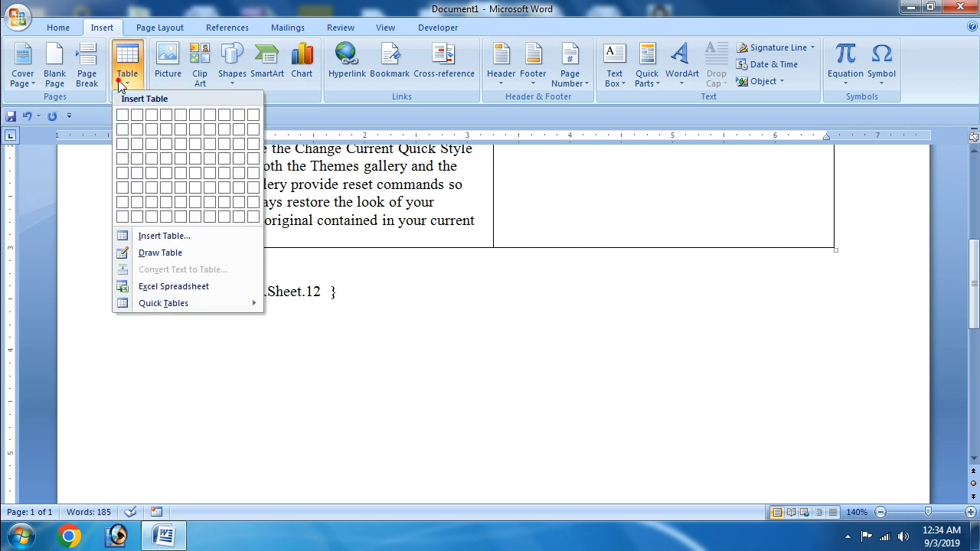
pyautogui.click(163, 290)
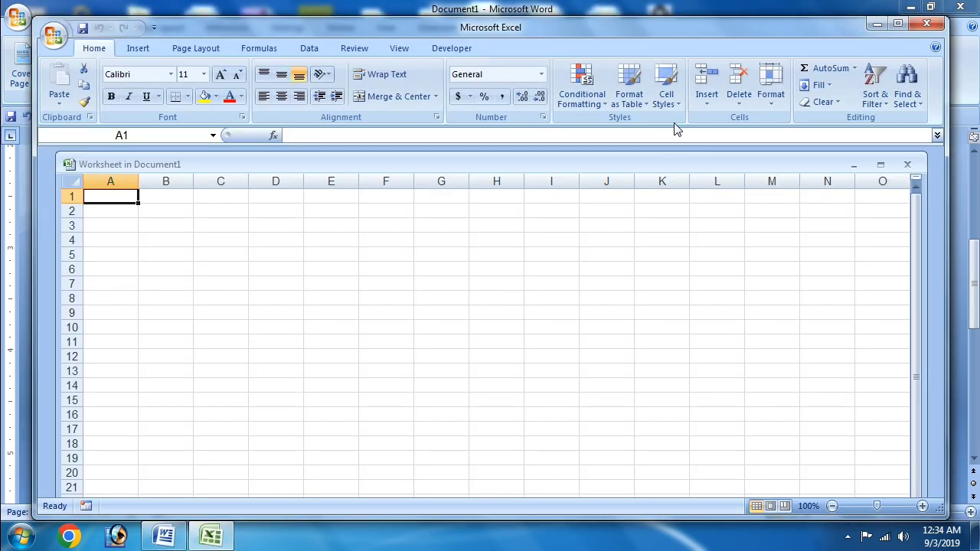
# Step: Fill the second worksheet with fg in F6, gf in F11, fg in D6 and f in B5, and return to the document
pyautogui.click(395, 268)
pyautogui.write('fg')
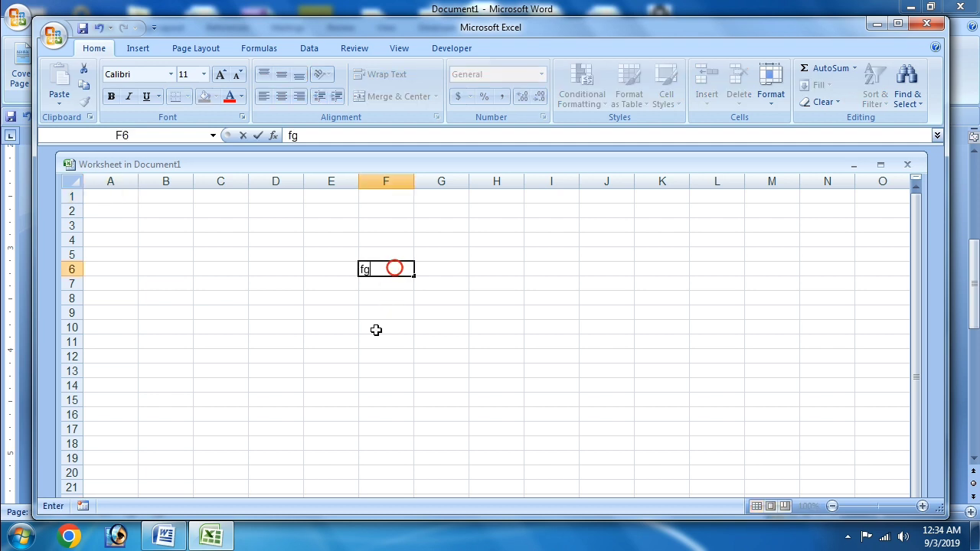
pyautogui.click(372, 341)
pyautogui.write('gf')
pyautogui.click(203, 313)
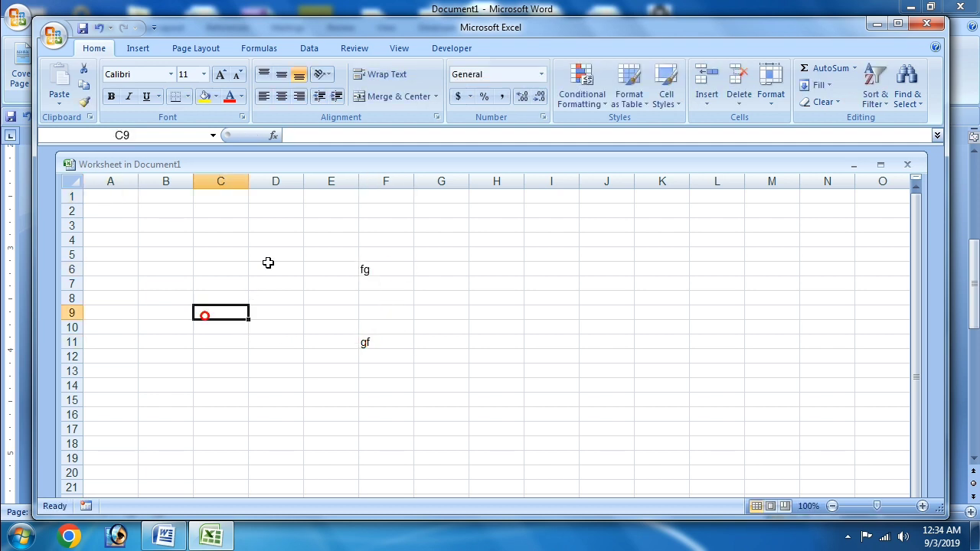
pyautogui.click(268, 263)
pyautogui.write('fg')
pyautogui.click(219, 255)
pyautogui.click(142, 253)
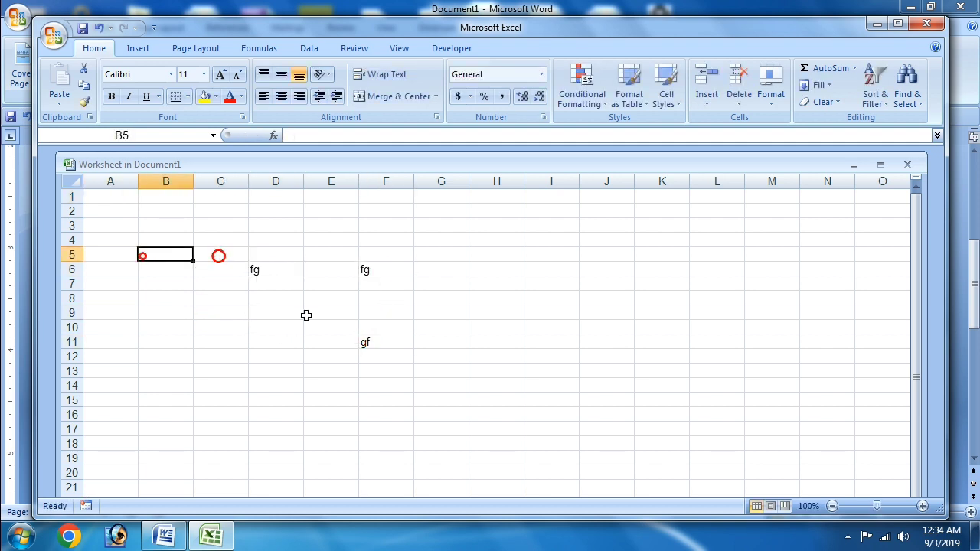
pyautogui.write('f')
pyautogui.click(306, 315)
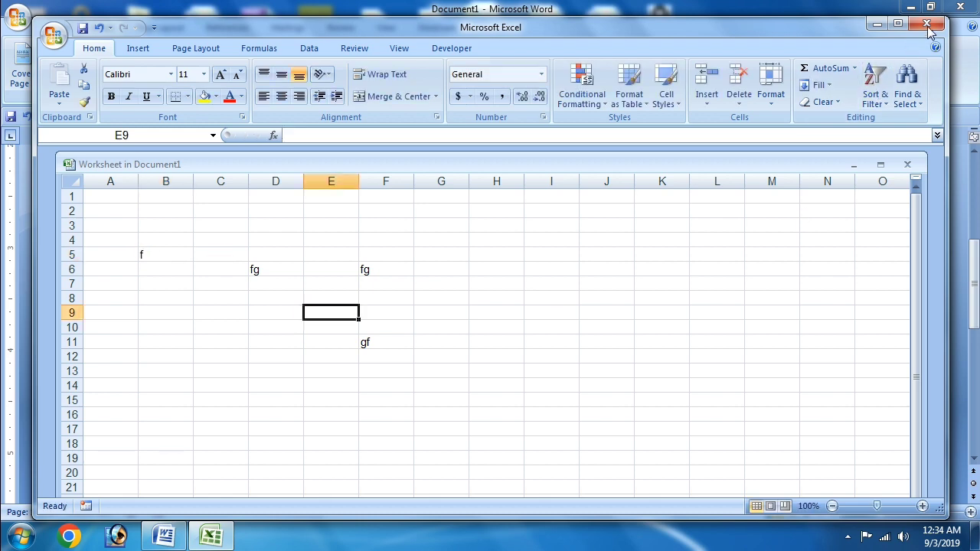
pyautogui.click(928, 28)
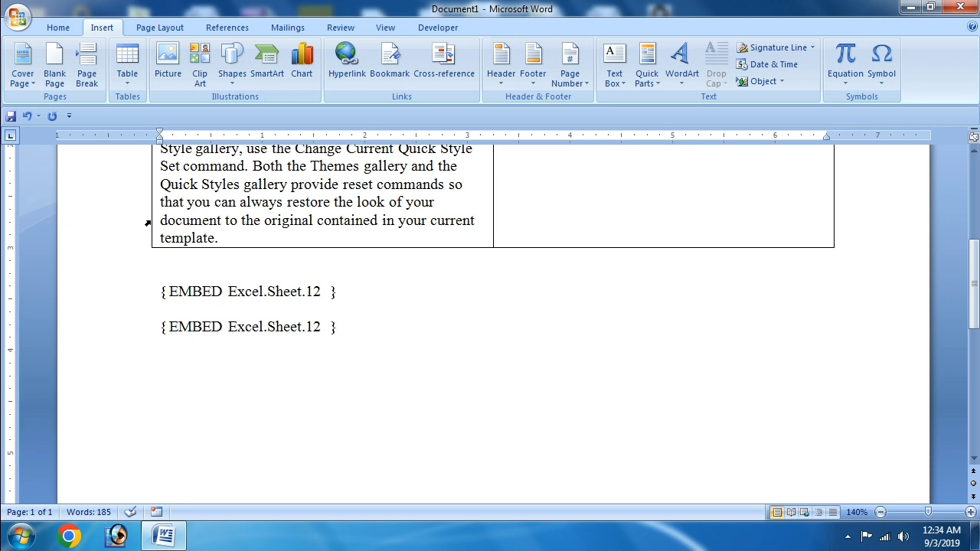
# Step: Insert the built-in Calendar 2 quick table below the embedded spreadsheets
pyautogui.click(128, 86)
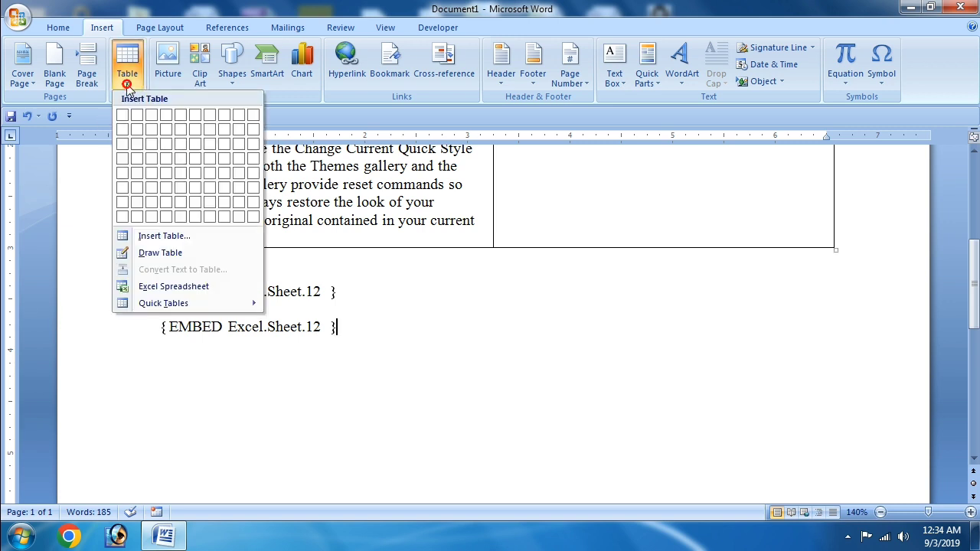
pyautogui.moveTo(164, 306)
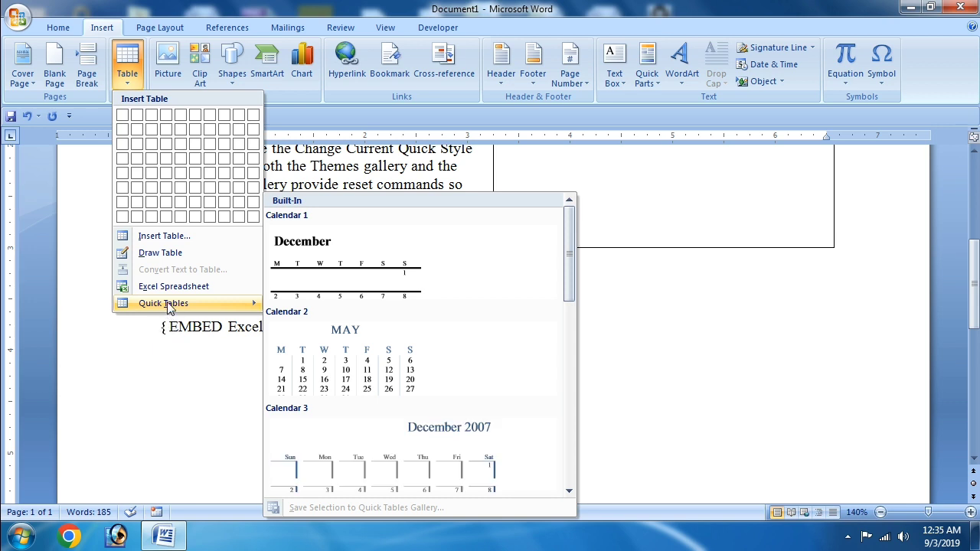
pyautogui.click(358, 383)
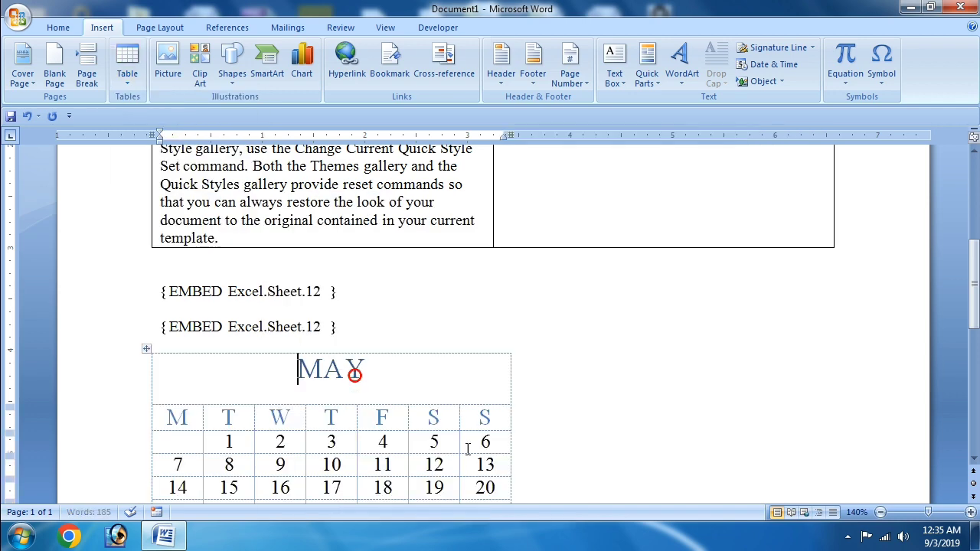
# Step: Replace the calendar's month title with OCT
pyautogui.click(381, 376)
pyautogui.moveTo(382, 375); pyautogui.dragTo(274, 374)
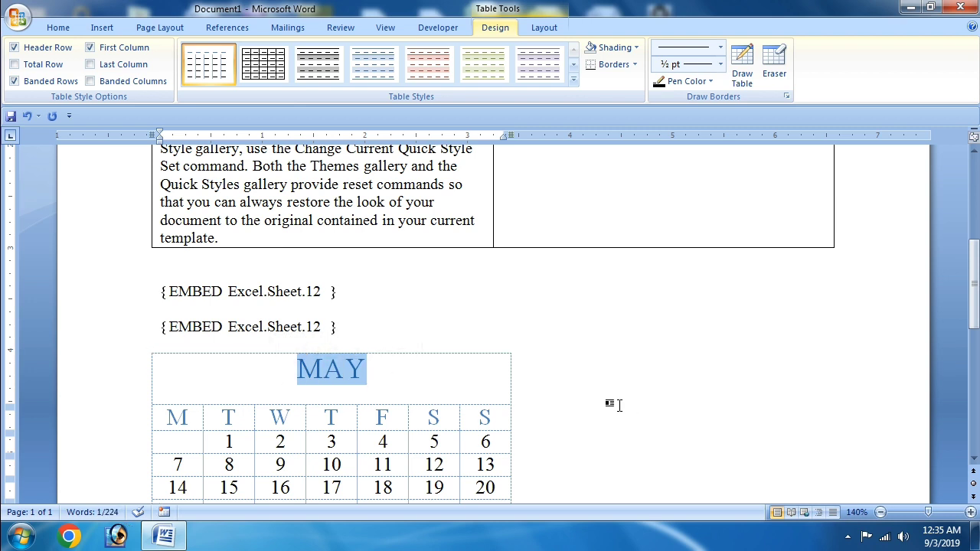
pyautogui.write('OC')
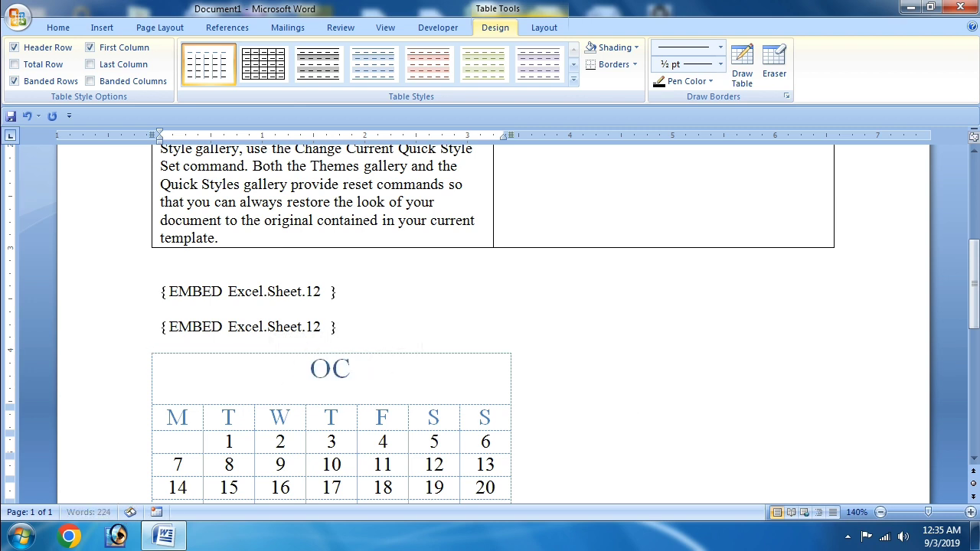
pyautogui.write('T')
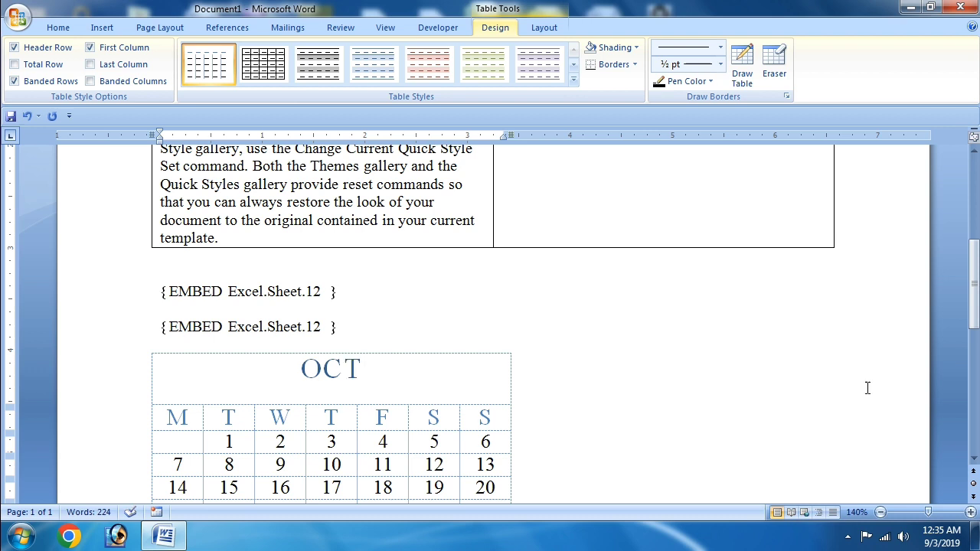
# Step: Replace the contents of the first four cells in the calendar's first date row with n, n, n and y
pyautogui.scroll(-3, 967, 310)
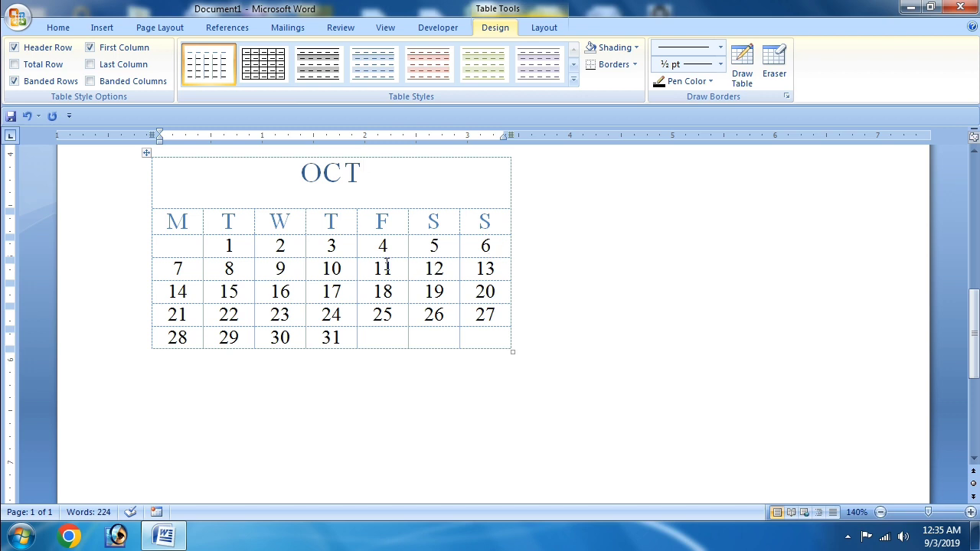
pyautogui.moveTo(242, 247); pyautogui.dragTo(195, 244)
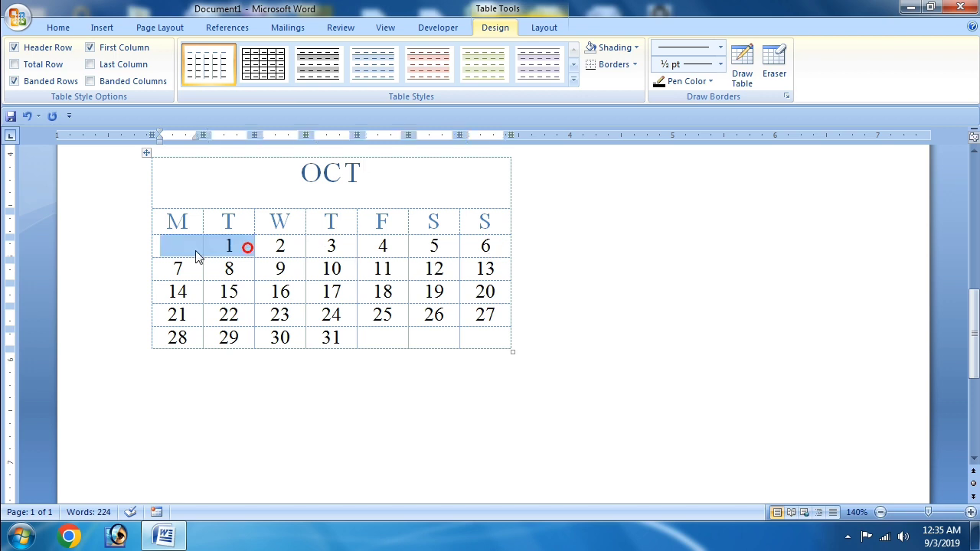
pyautogui.write('y')
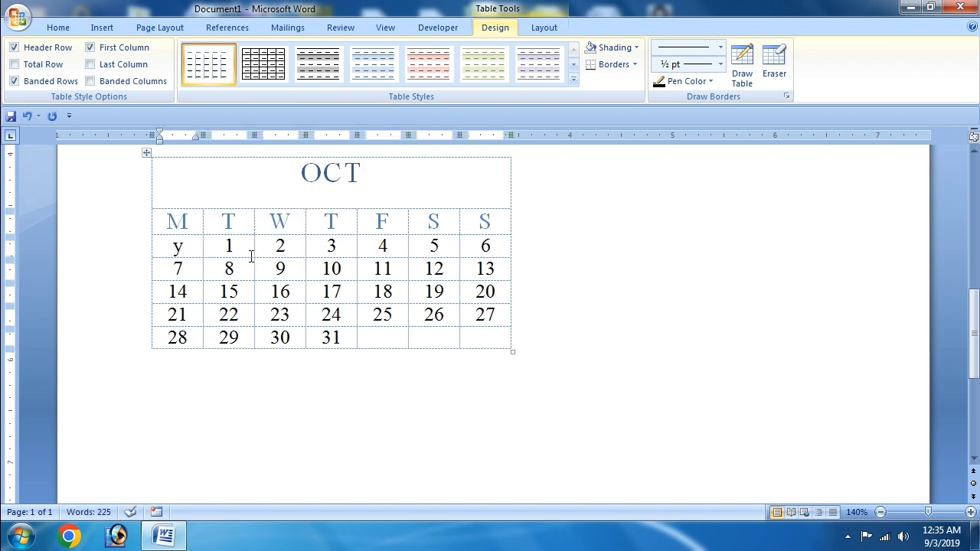
pyautogui.moveTo(245, 249); pyautogui.dragTo(205, 256)
pyautogui.write('n')
pyautogui.doubleClick(242, 248)
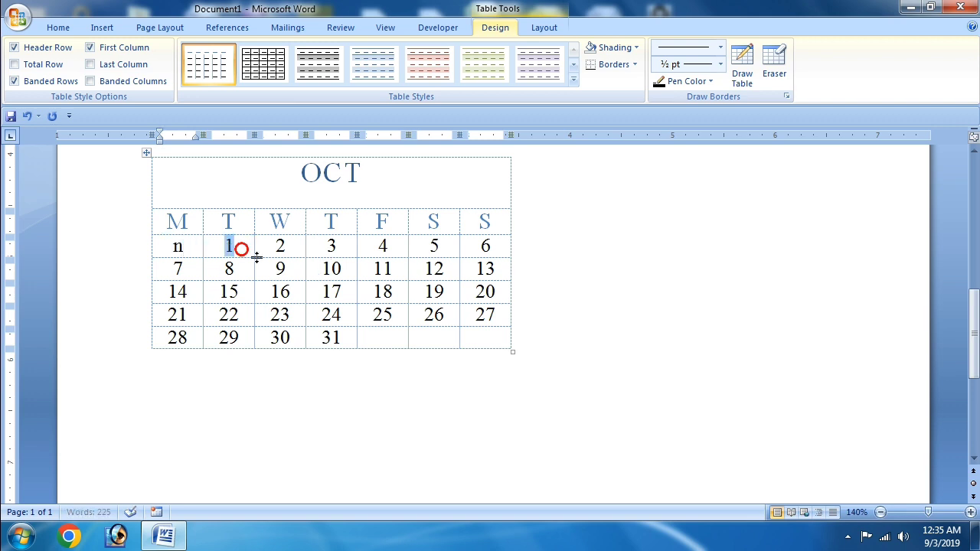
pyautogui.write('n')
pyautogui.moveTo(298, 245); pyautogui.dragTo(277, 245)
pyautogui.write('n')
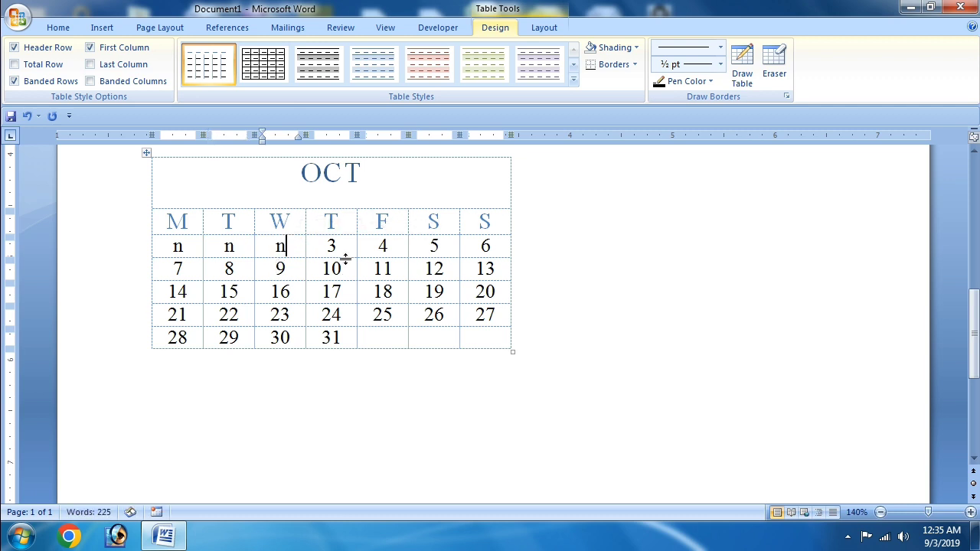
pyautogui.doubleClick(341, 243)
pyautogui.write('y')
pyautogui.click(624, 308)
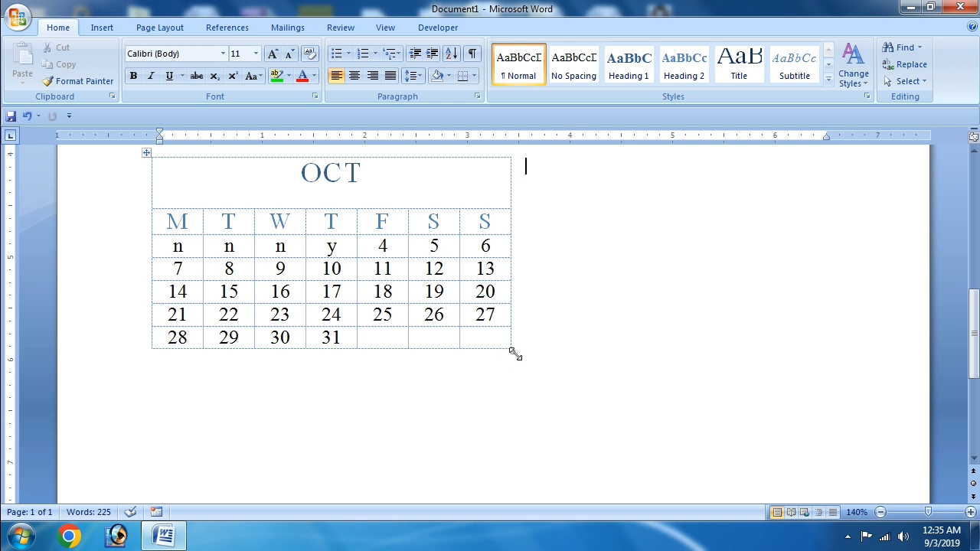
# Step: Resize the calendar table to about 4.1 inches wide and slightly narrow its F column
pyautogui.moveTo(517, 352); pyautogui.dragTo(757, 433)
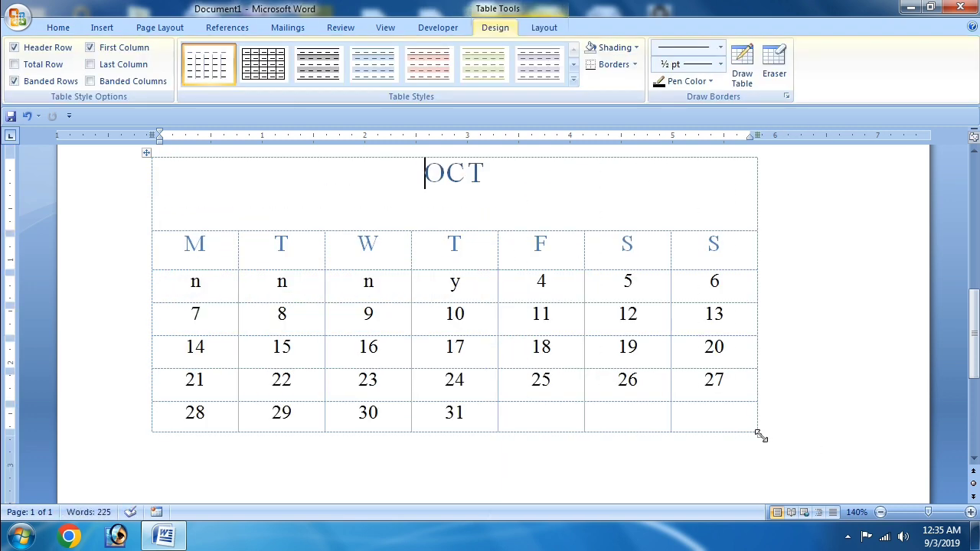
pyautogui.moveTo(761, 436); pyautogui.dragTo(579, 354)
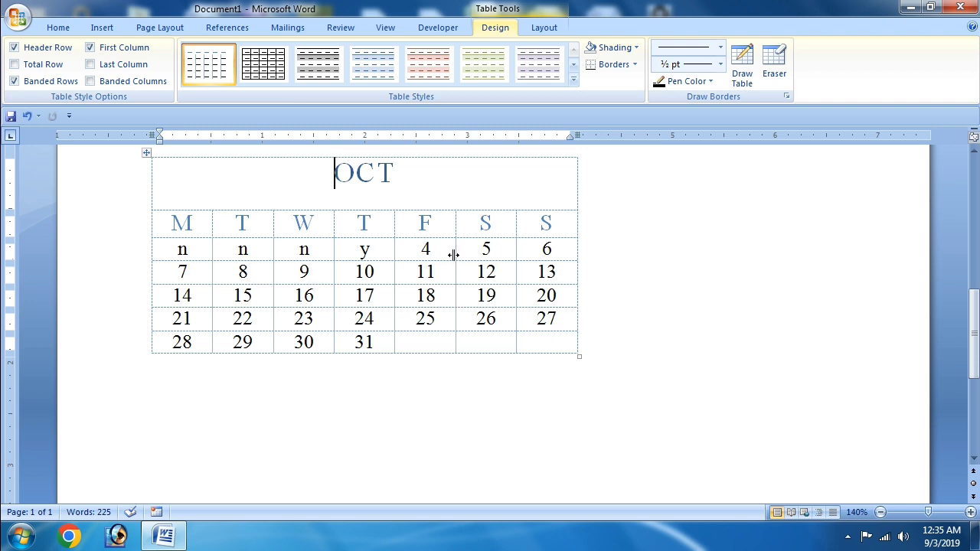
pyautogui.moveTo(453, 250); pyautogui.dragTo(448, 252)
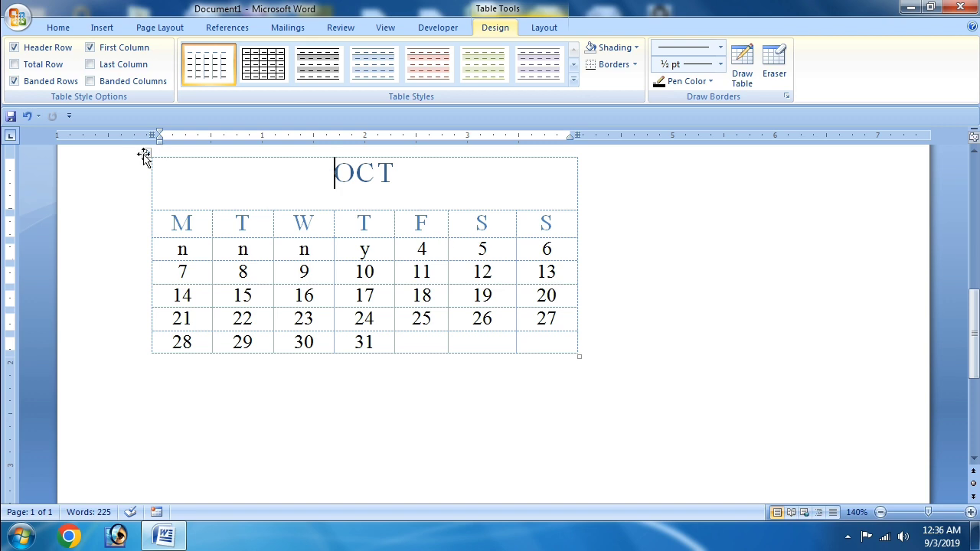
# Step: Move the whole calendar table about 0.85 inch down and 0.35 inch to the right
pyautogui.moveTo(145, 152); pyautogui.dragTo(179, 241)
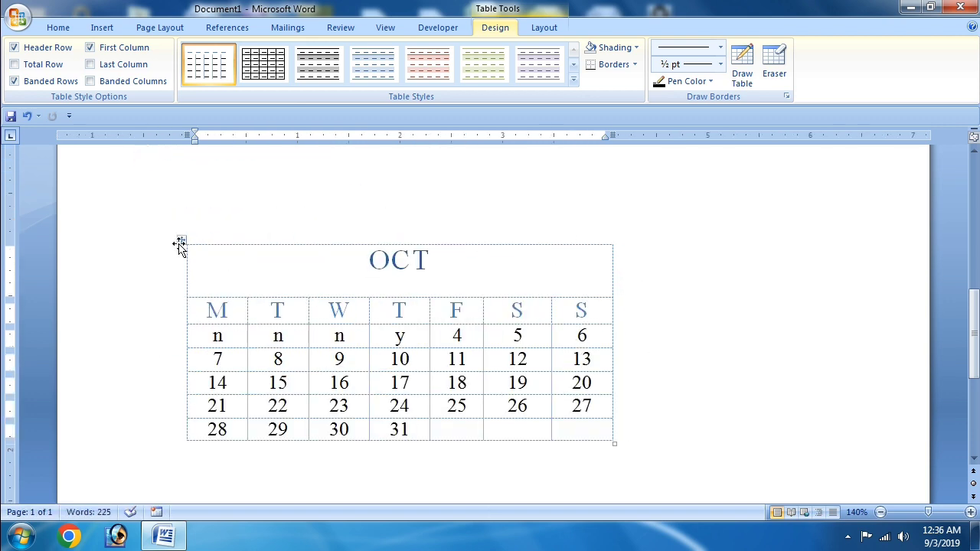
pyautogui.click(733, 328)
pyautogui.click(100, 28)
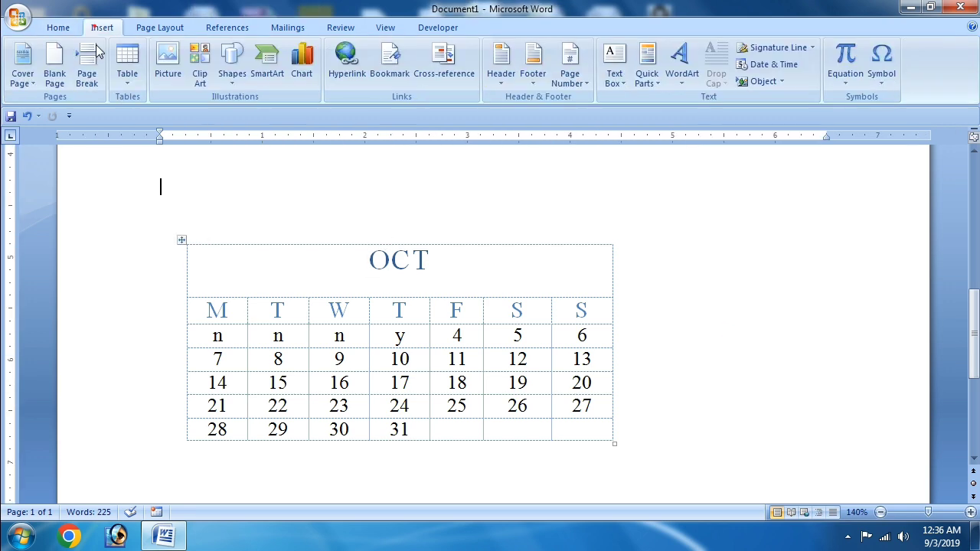
pyautogui.click(127, 86)
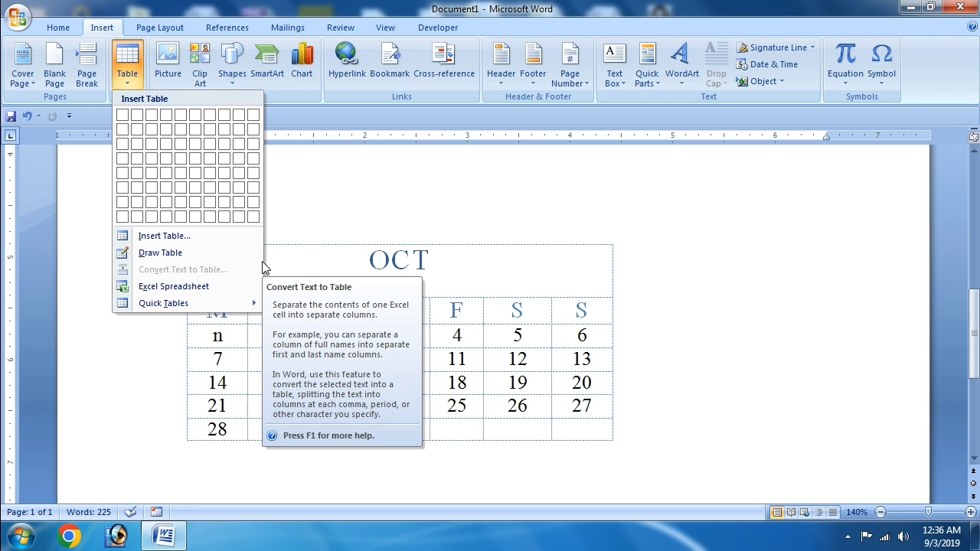
pyautogui.click(698, 334)
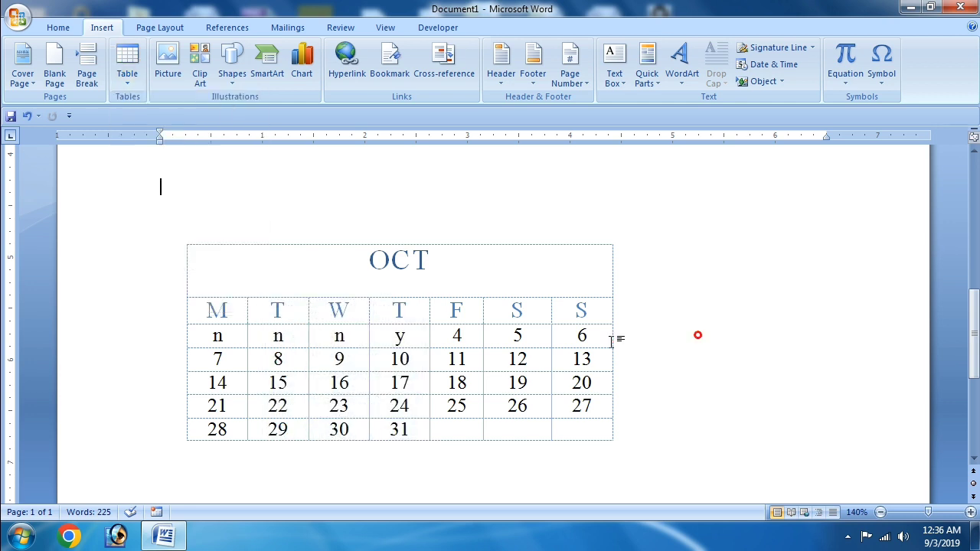
pyautogui.click(310, 285)
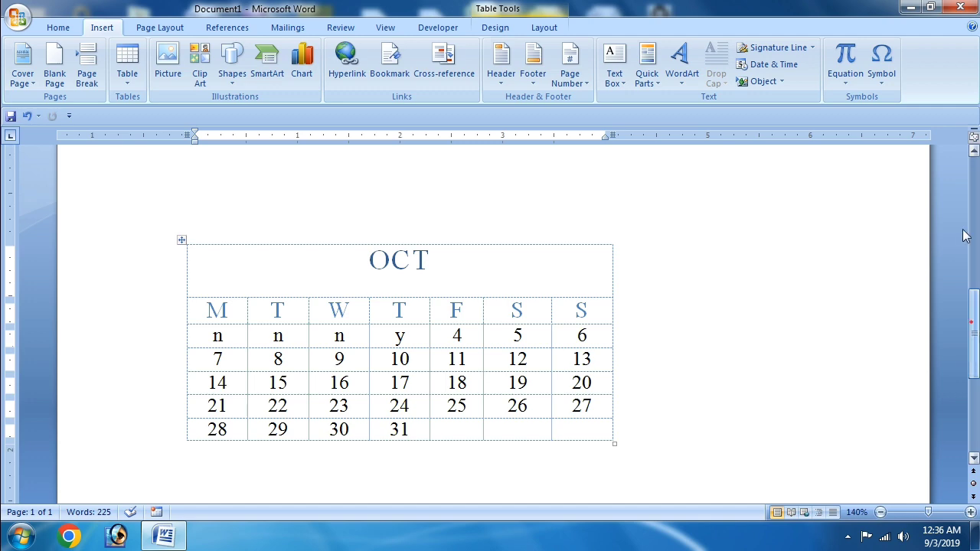
# Step: Erase the border between the two text cells in the first row of the table at the start of the document
pyautogui.scroll(10, 969, 325)
pyautogui.click(458, 347)
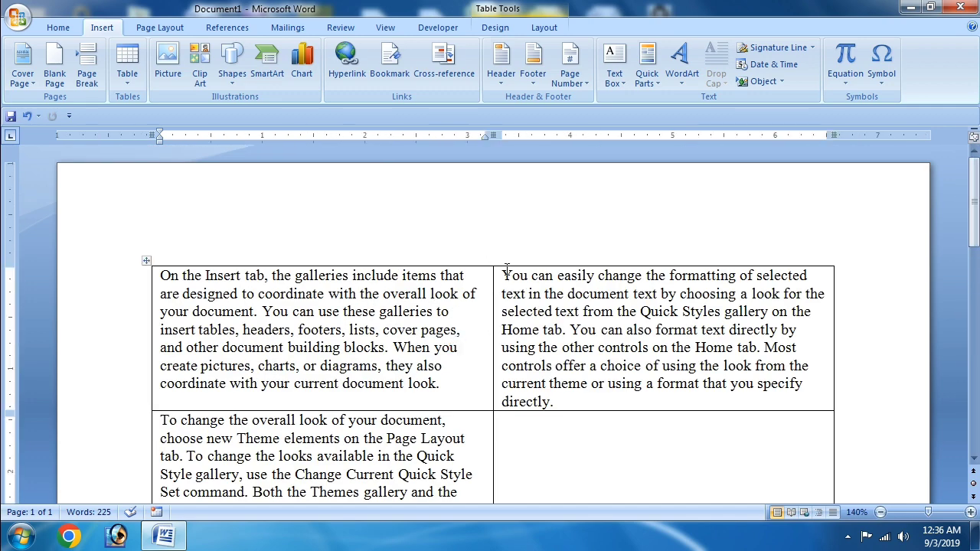
pyautogui.click(496, 28)
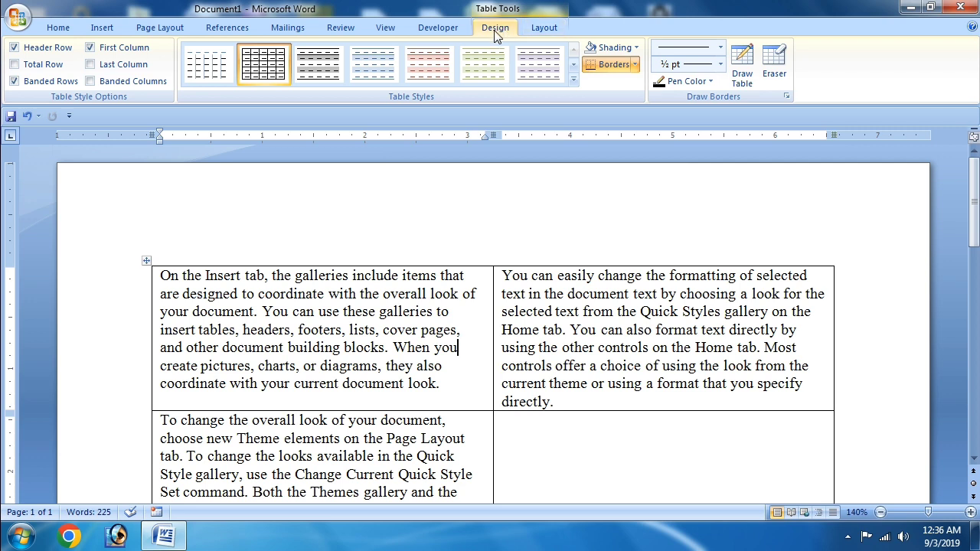
pyautogui.click(776, 73)
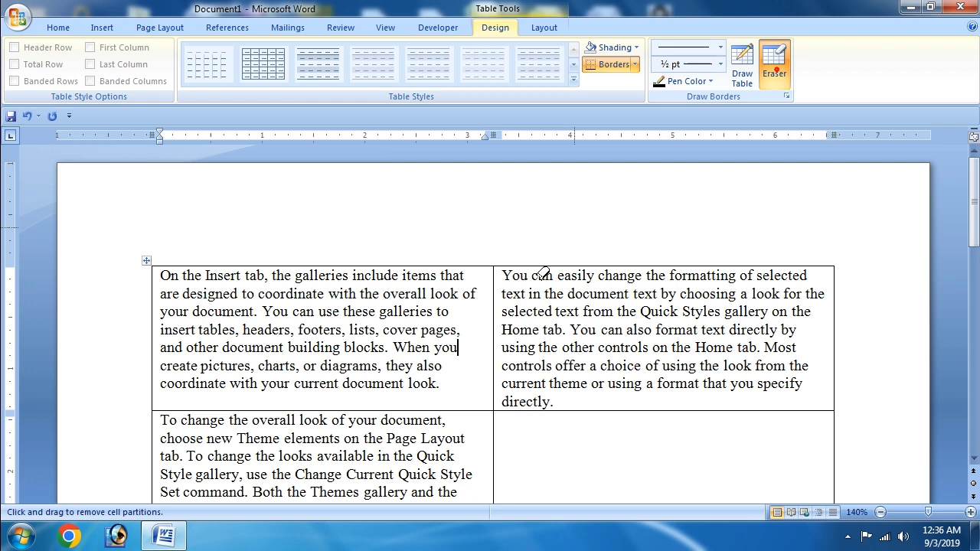
pyautogui.click(494, 298)
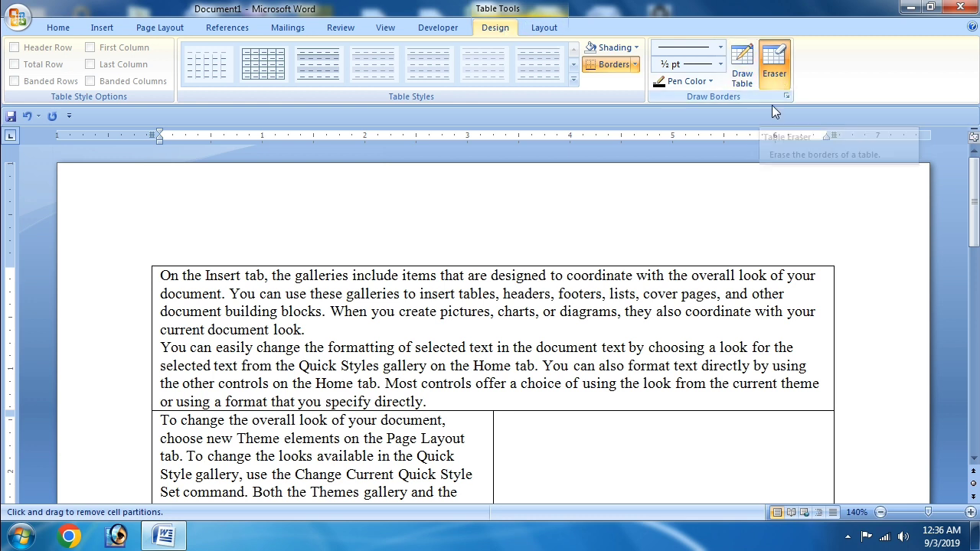
# Step: Draw a vertical divider through the middle of the merged first row, plus a horizontal line splitting the empty cell beside the text
pyautogui.click(738, 82)
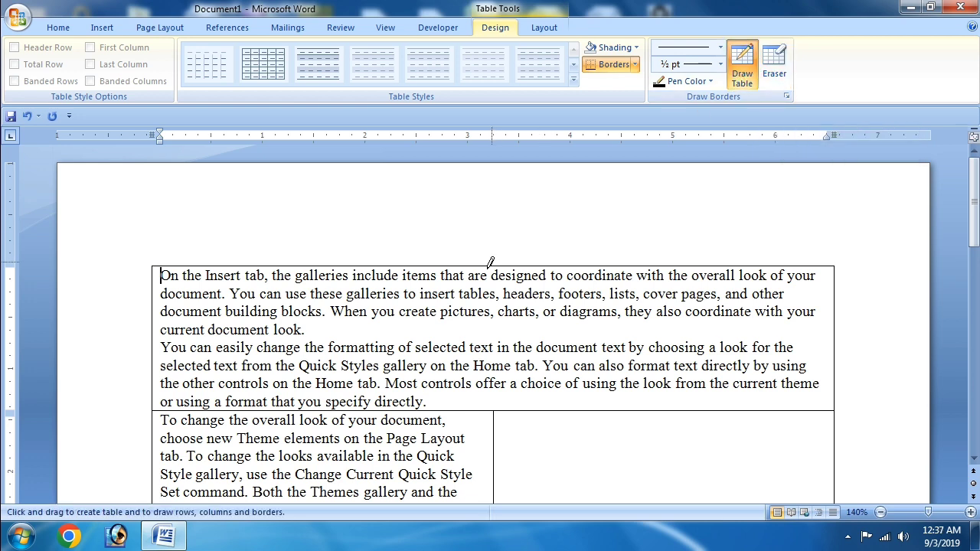
pyautogui.moveTo(491, 264); pyautogui.dragTo(490, 413)
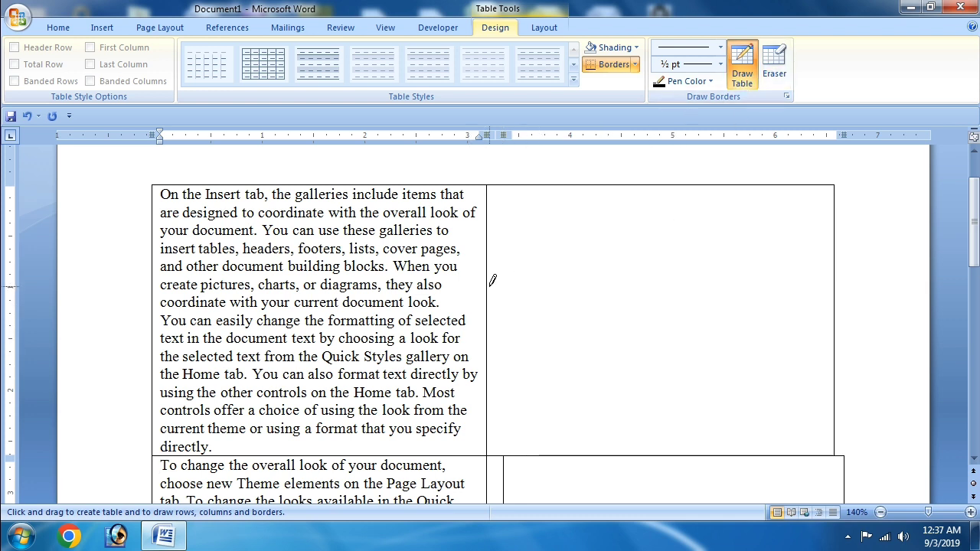
pyautogui.moveTo(488, 299)
pyautogui.mouseDown()
pyautogui.moveTo(728, 288)
pyautogui.moveTo(689, 308)
pyautogui.moveTo(604, 301)
pyautogui.mouseUp()
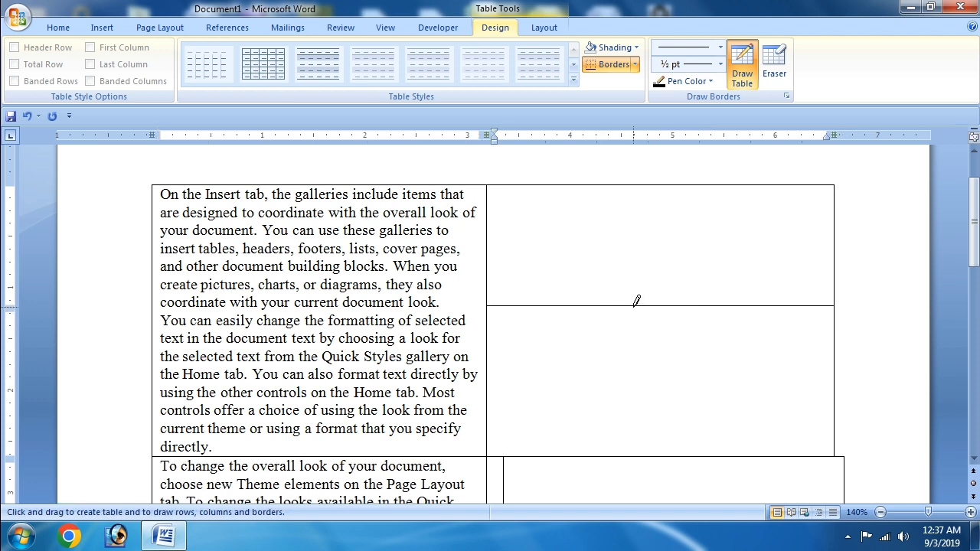
# Step: Redraw the horizontal divider between the two empty cells with a red 6 pt pen
pyautogui.click(710, 80)
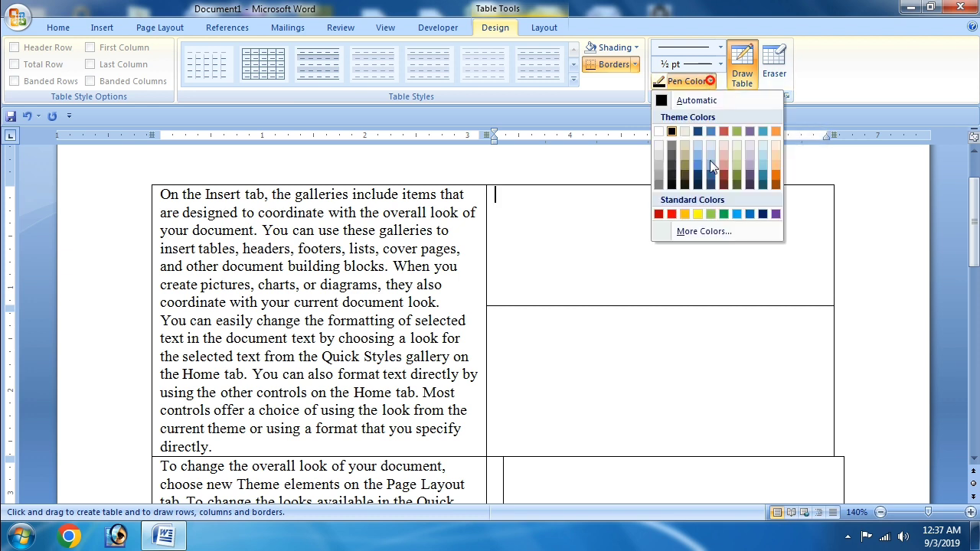
pyautogui.click(672, 215)
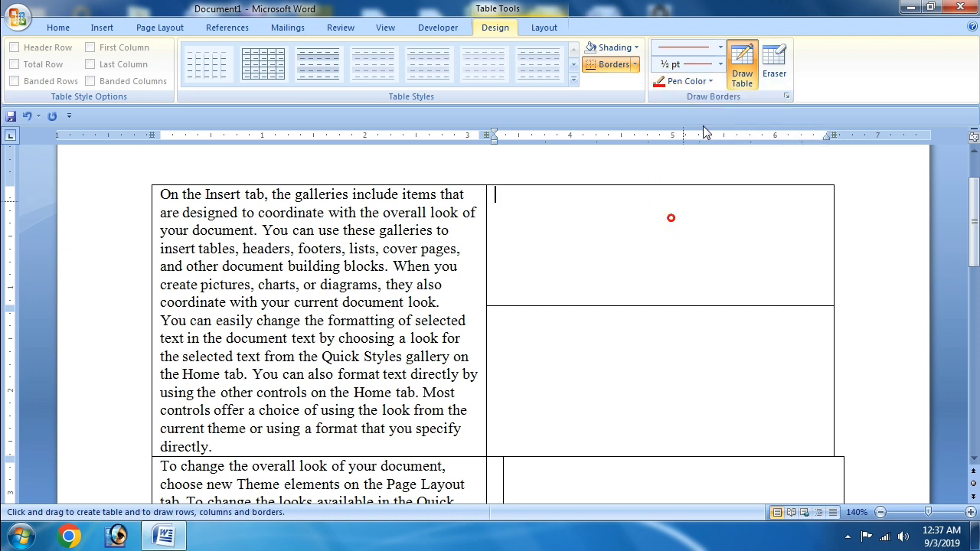
pyautogui.click(720, 65)
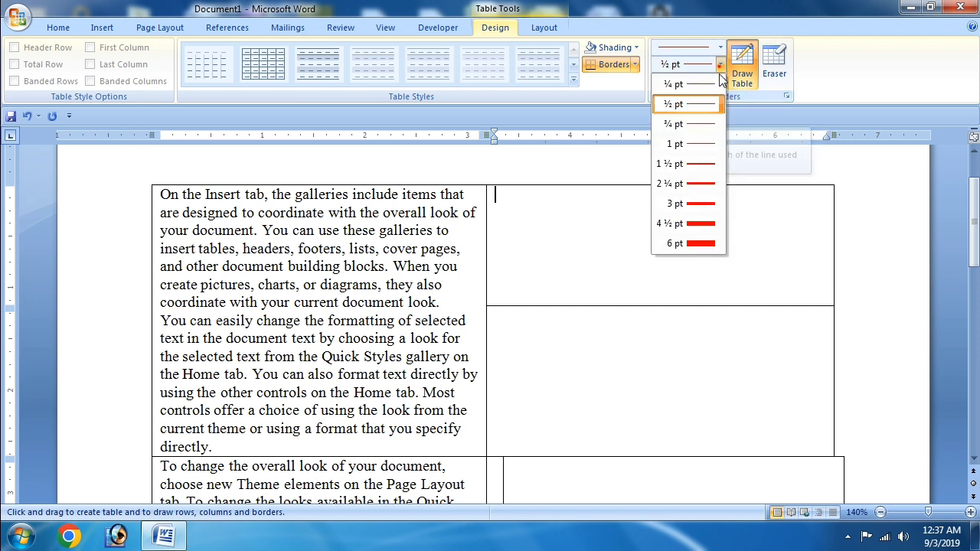
pyautogui.click(698, 242)
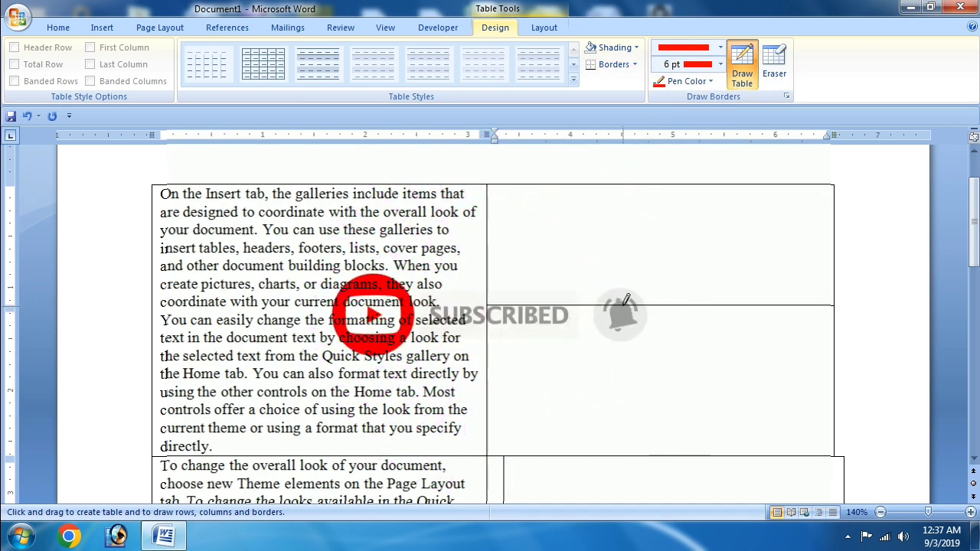
pyautogui.moveTo(678, 311); pyautogui.dragTo(542, 308)
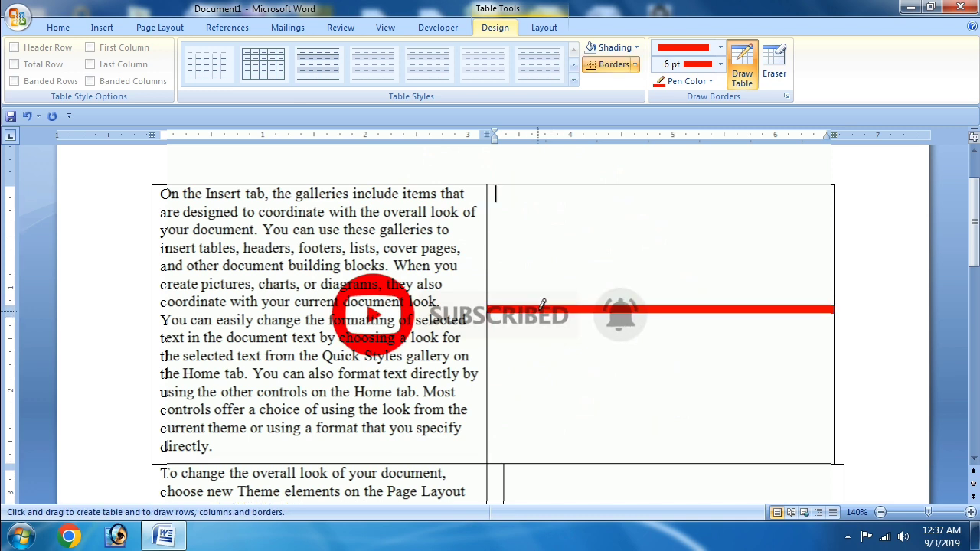
# Step: Redraw the divider between the two empty cells in the black 3 pt thin-and-thick double line style
pyautogui.click(720, 48)
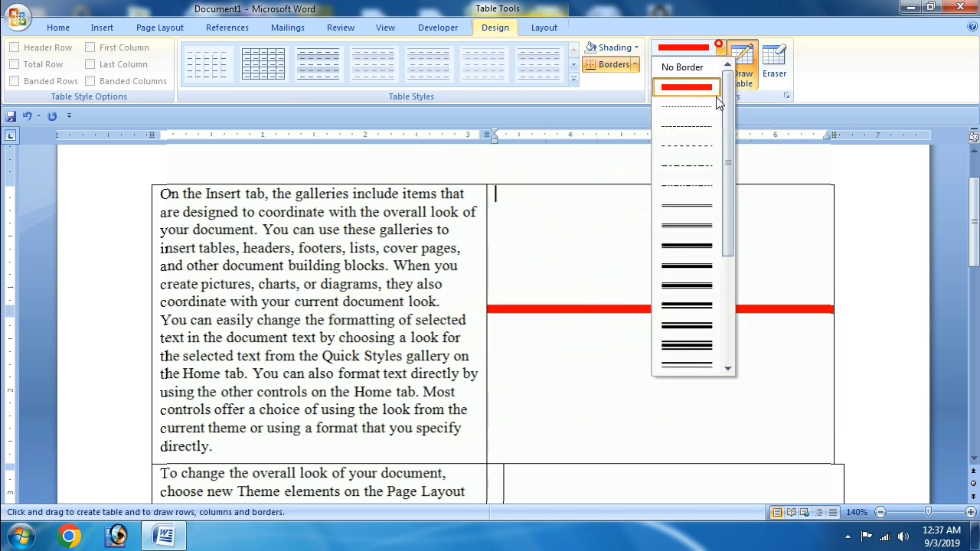
pyautogui.click(677, 265)
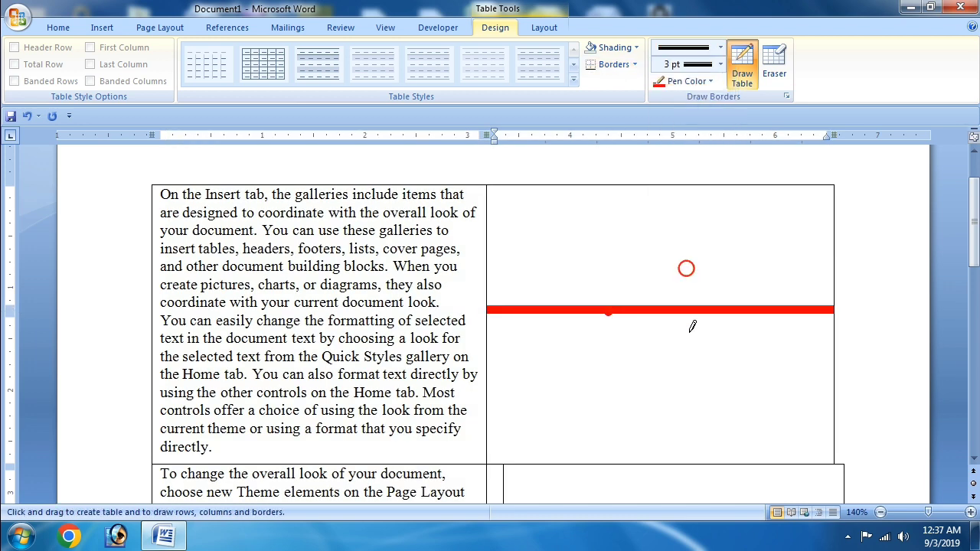
pyautogui.moveTo(609, 311); pyautogui.dragTo(674, 307)
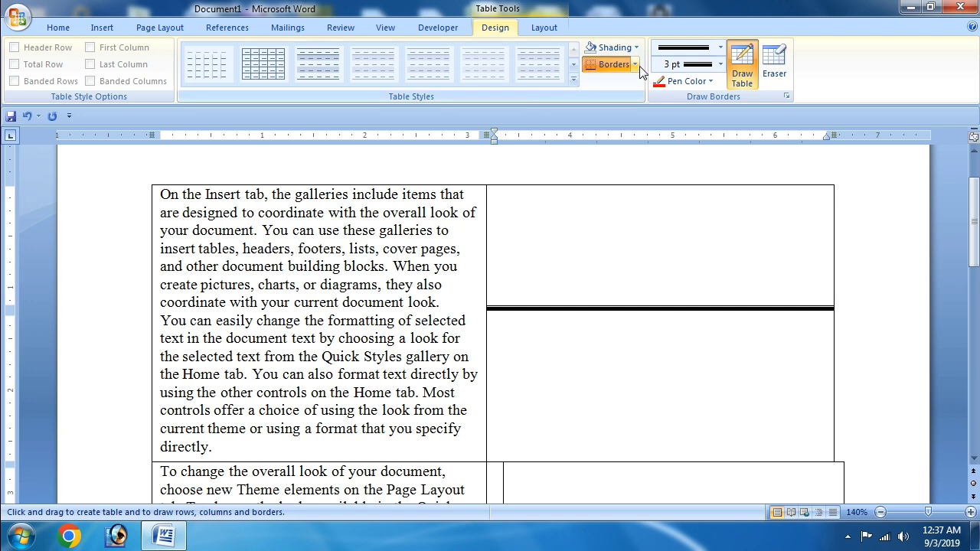
# Step: Apply all borders to the empty cell below the thick divider
pyautogui.click(573, 355)
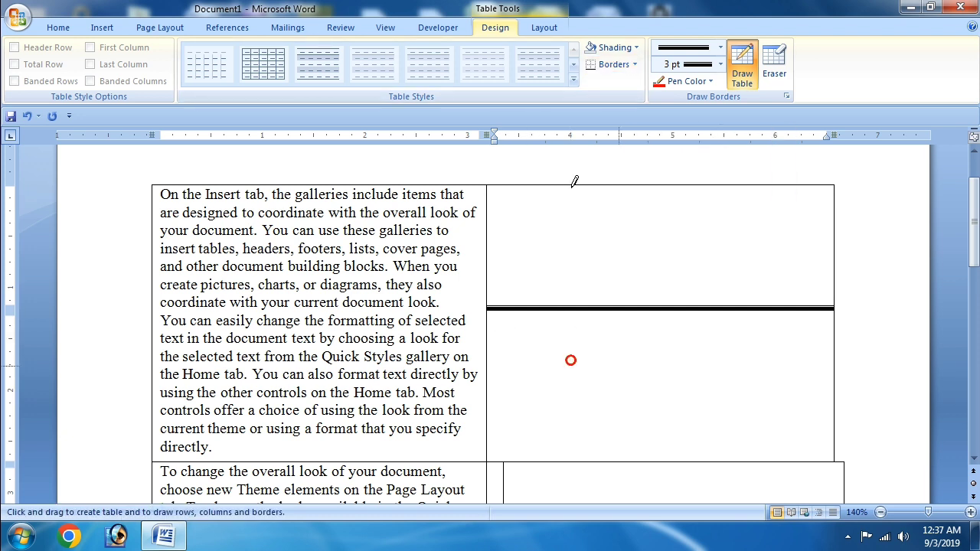
pyautogui.click(635, 64)
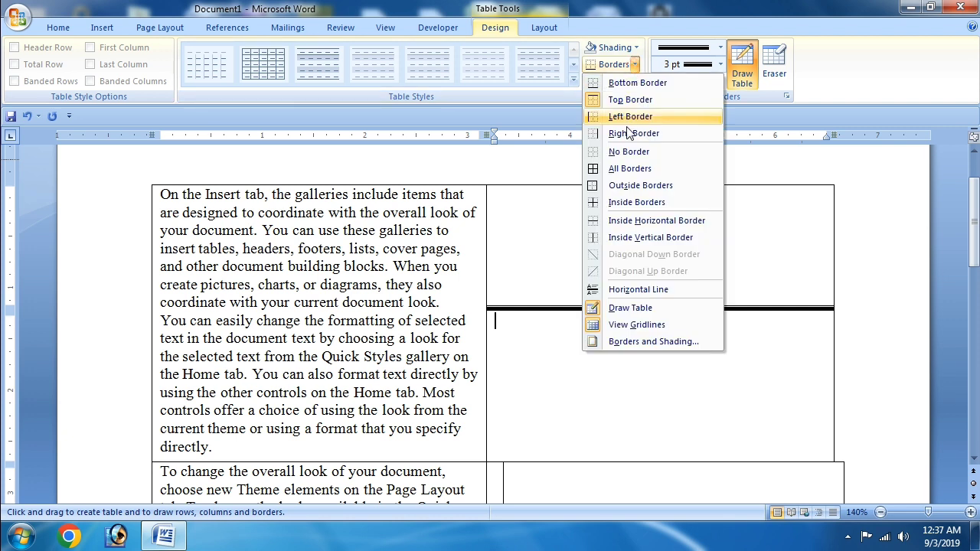
pyautogui.click(625, 169)
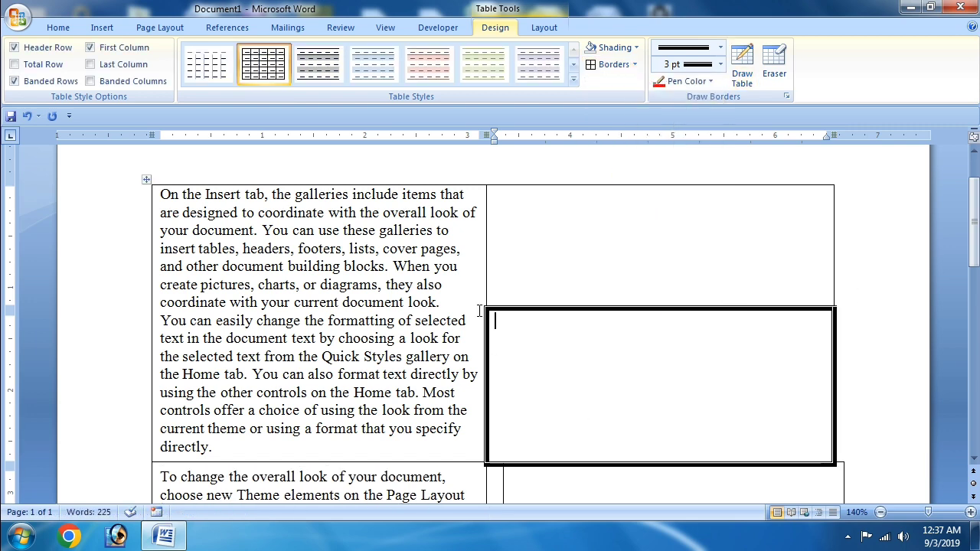
# Step: Shade the thick-bordered cell red and the empty cell above it yellow
pyautogui.click(636, 47)
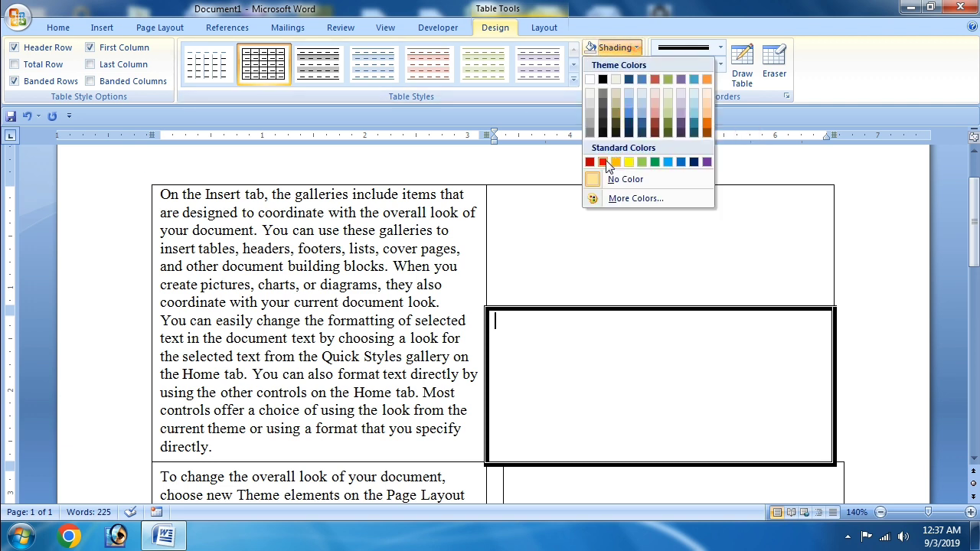
pyautogui.click(603, 162)
pyautogui.click(529, 248)
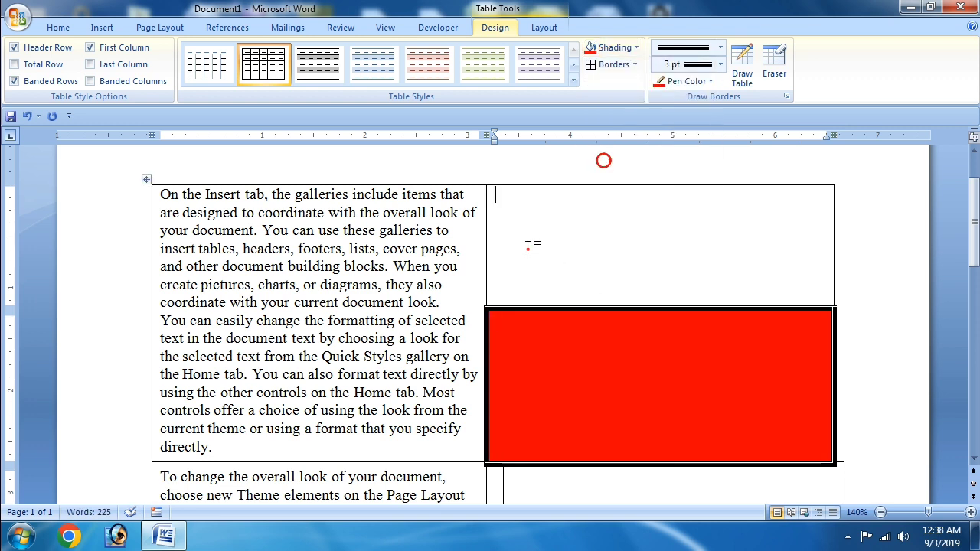
pyautogui.click(637, 48)
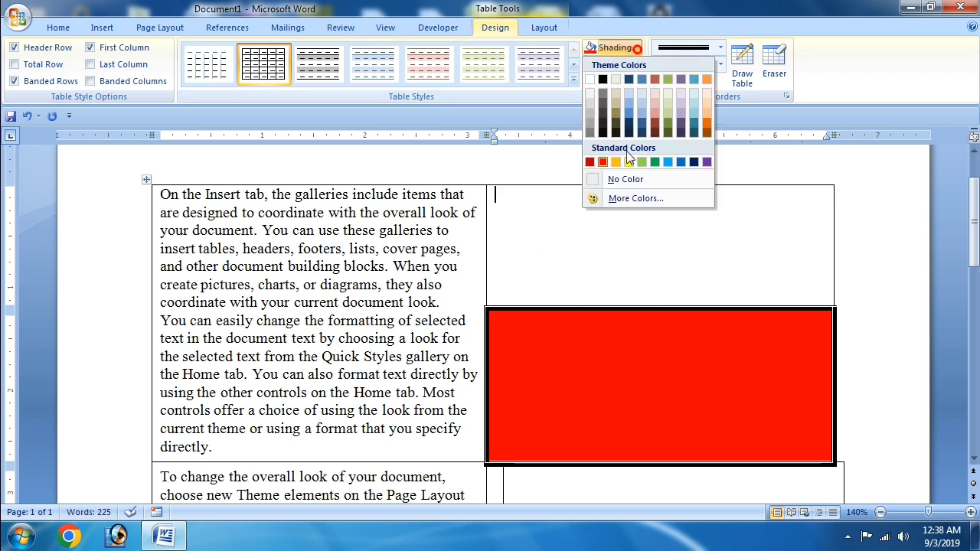
pyautogui.click(630, 160)
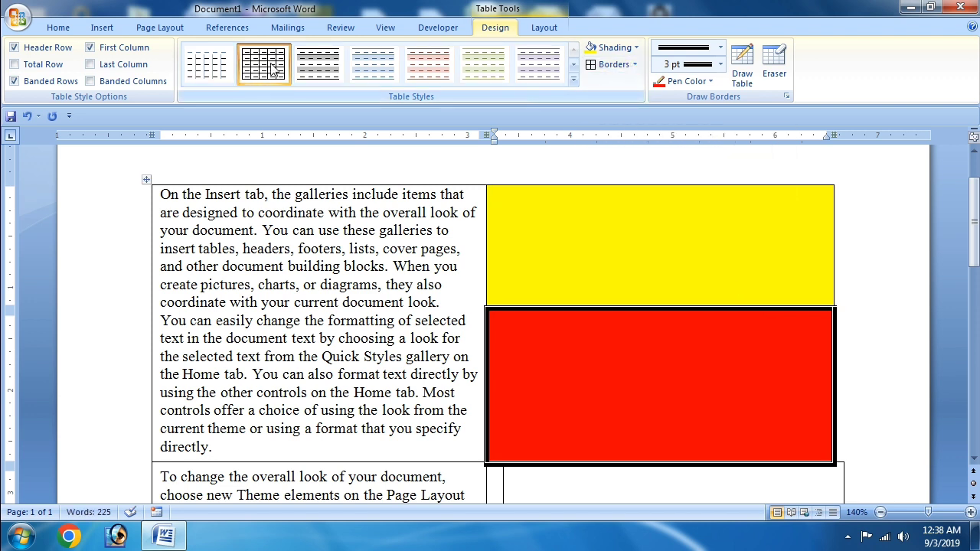
# Step: Delete the entire contents of the document, including all tables
pyautogui.scroll(-2, 976, 315)
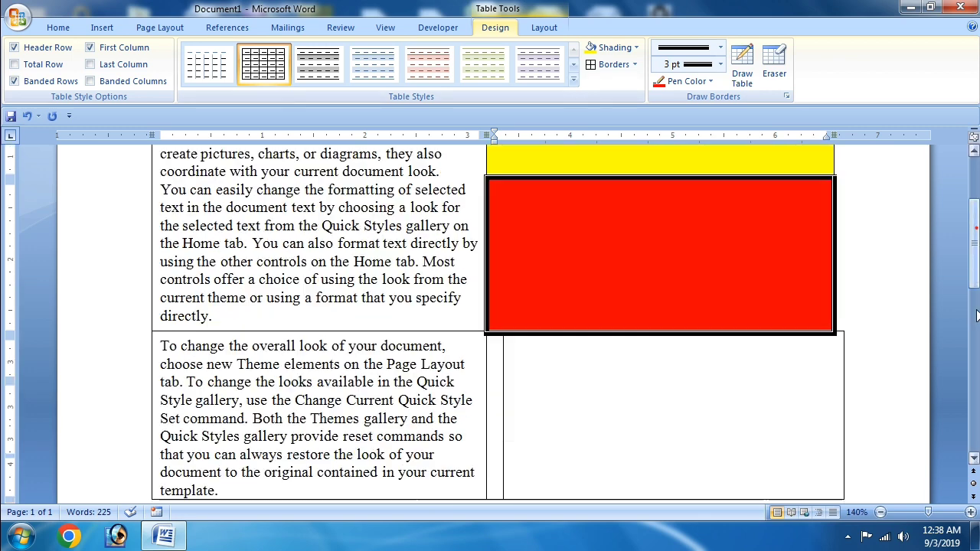
pyautogui.scroll(-8, 977, 316)
pyautogui.moveTo(976, 316); pyautogui.dragTo(975, 180)
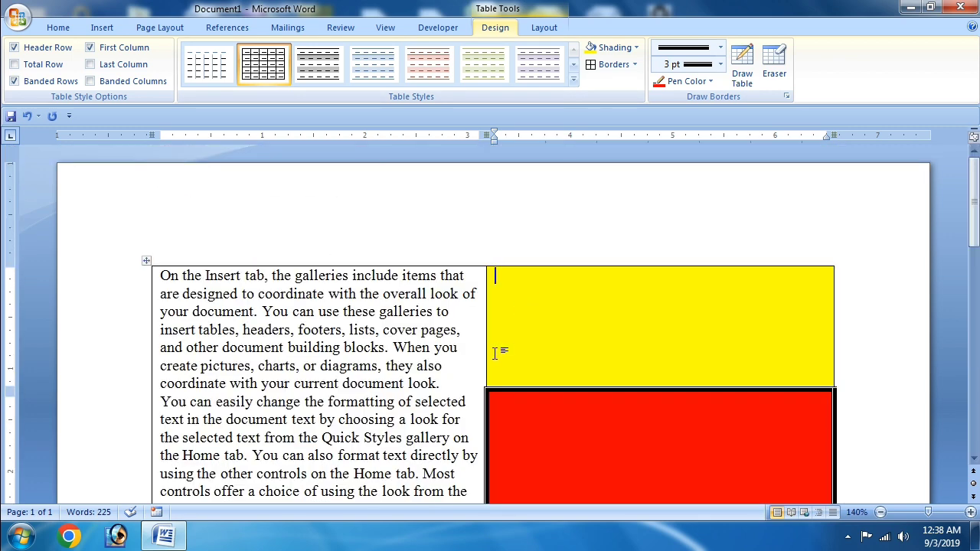
pyautogui.hotkey('ctrl', 'a')
pyautogui.press('Delete')
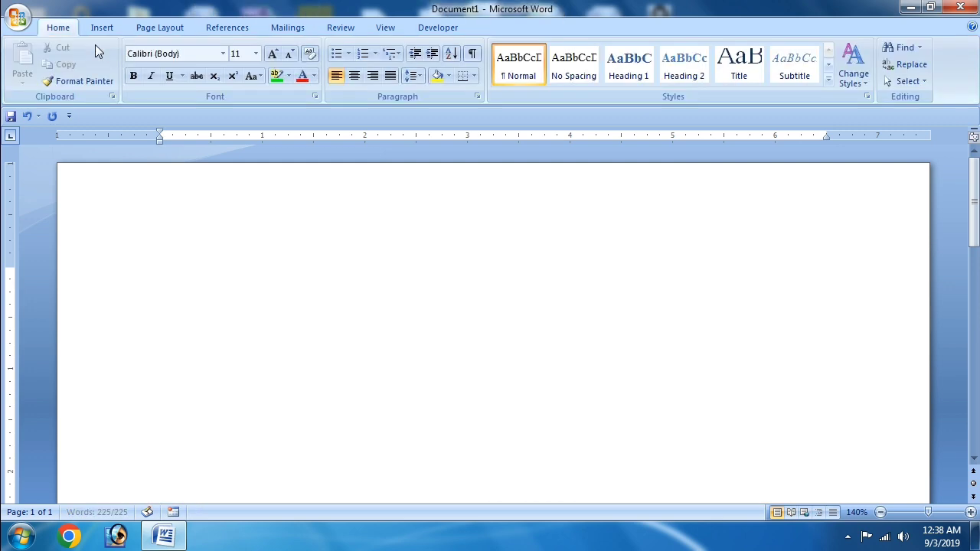
# Step: Insert a table with seven columns and six rows and apply the blue banded table style to it
pyautogui.click(108, 27)
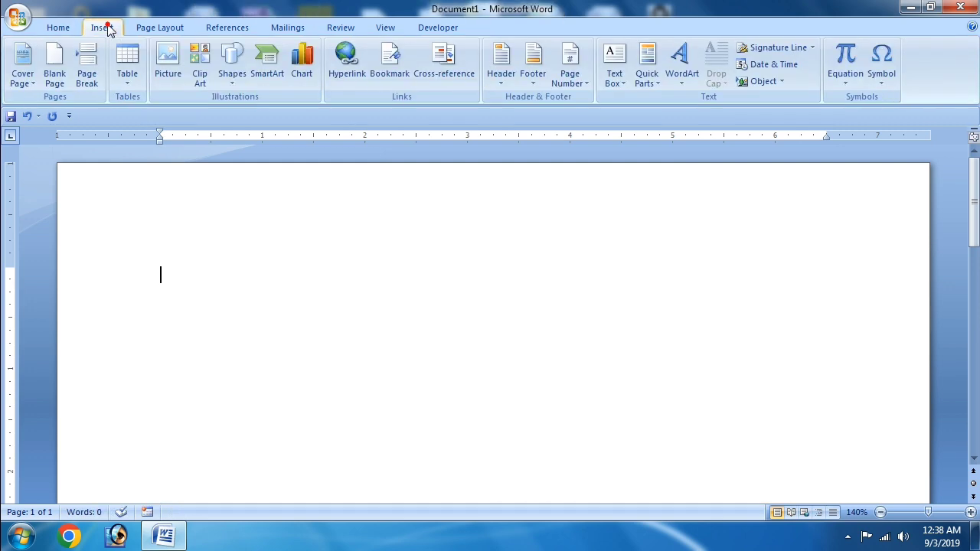
pyautogui.click(132, 87)
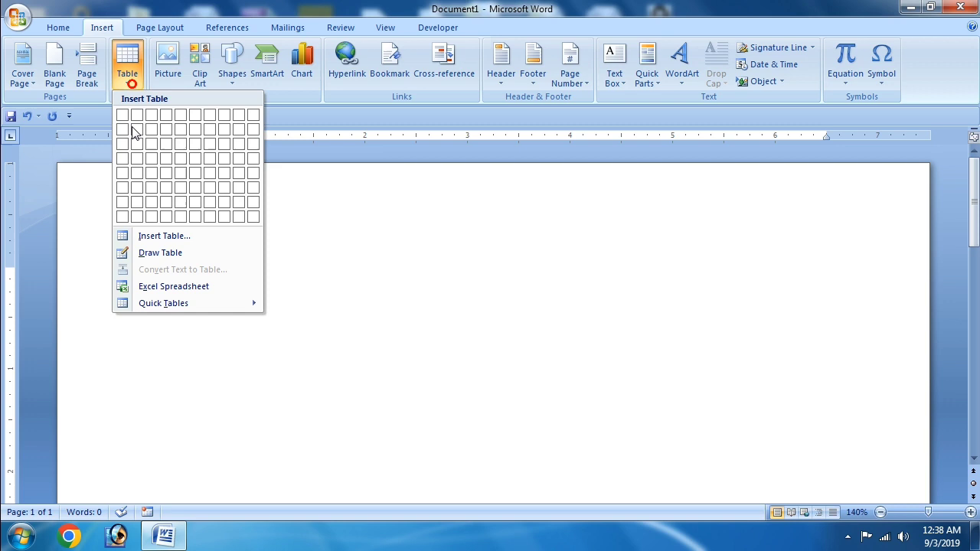
pyautogui.click(218, 190)
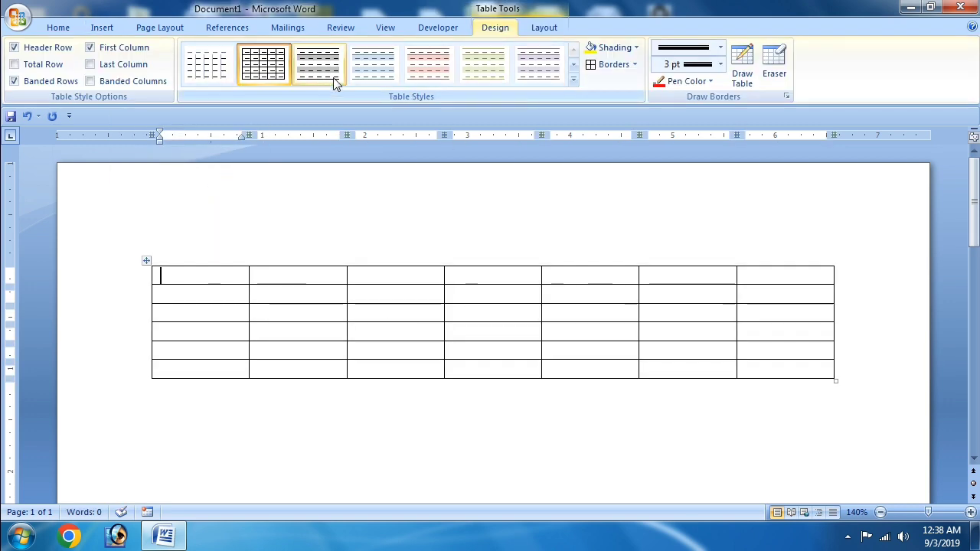
pyautogui.click(377, 71)
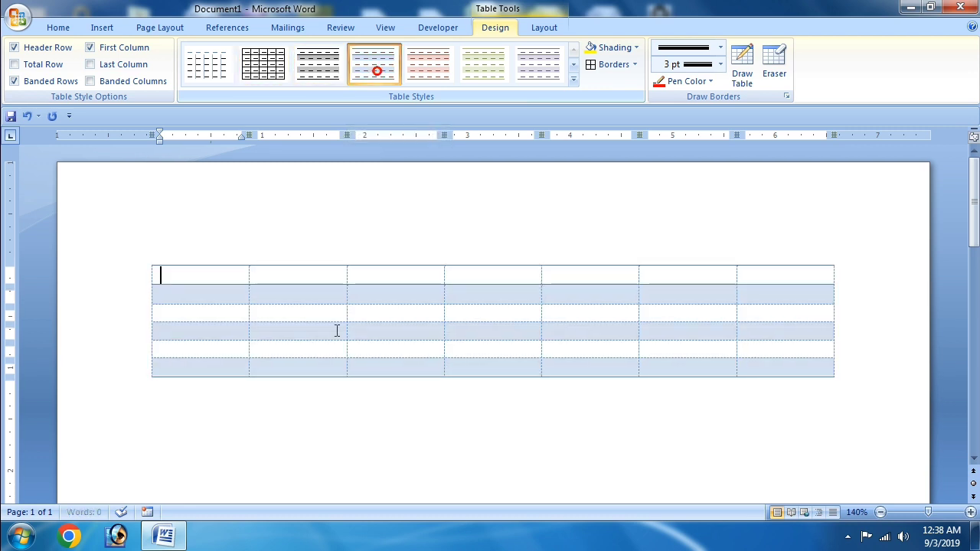
# Step: Toggle the new table's First Column formatting and turn off its Header Row option
pyautogui.click(92, 48)
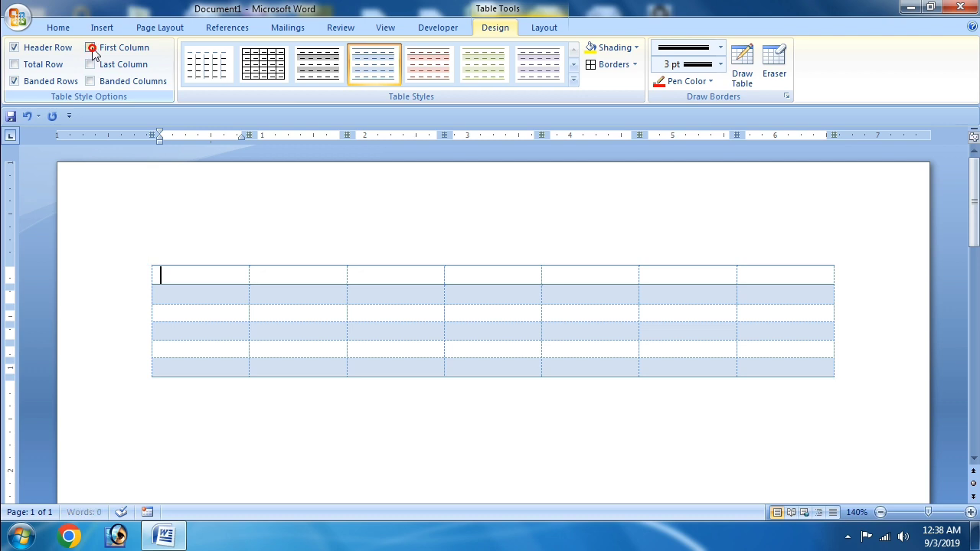
pyautogui.click(14, 48)
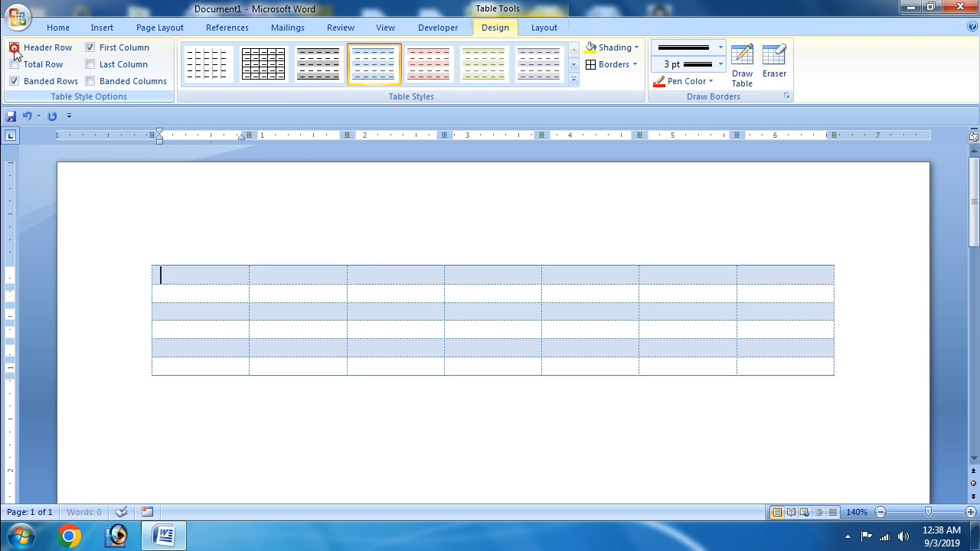
pyautogui.click(14, 47)
pyautogui.click(14, 47)
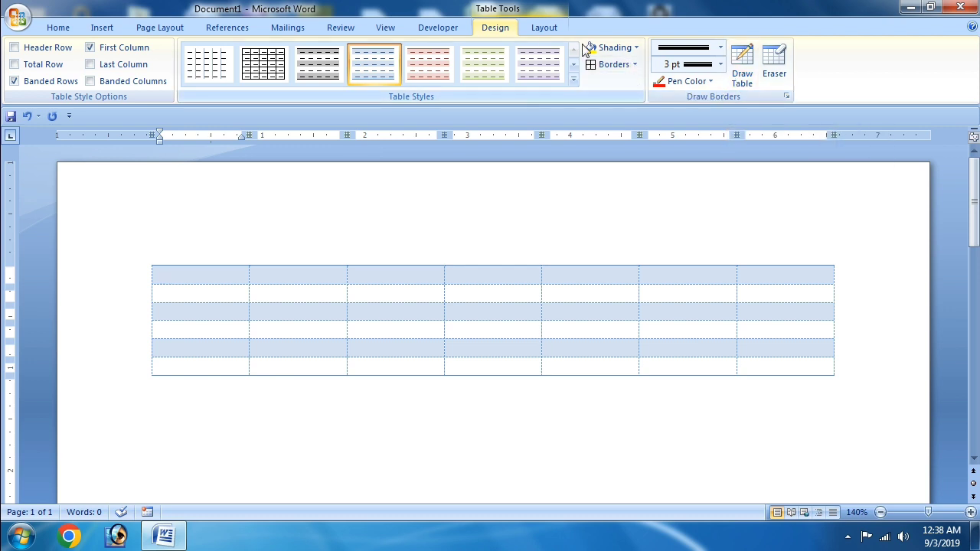
# Step: Number the six cells of the table's first column from 1 to 6, one number per row
pyautogui.click(541, 29)
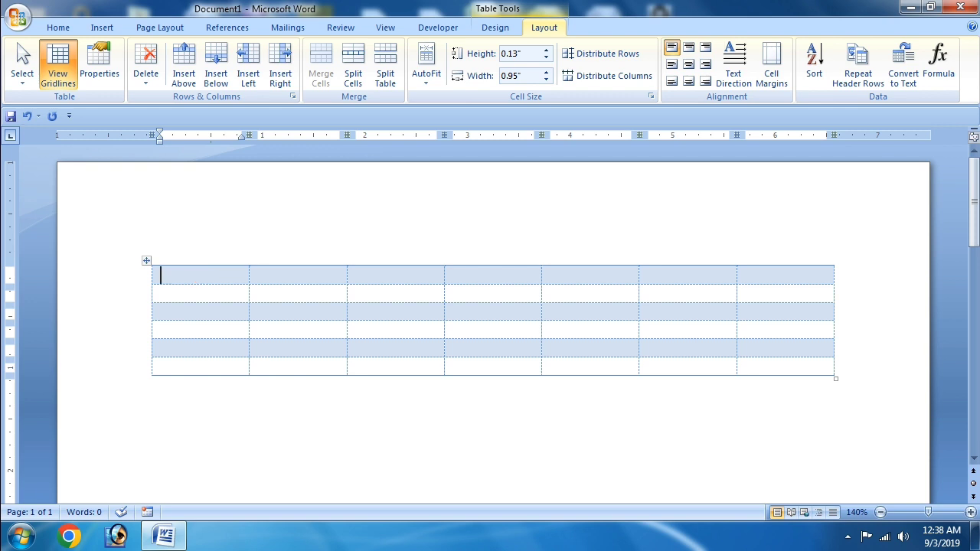
pyautogui.write('1')
pyautogui.click(189, 299)
pyautogui.write('2')
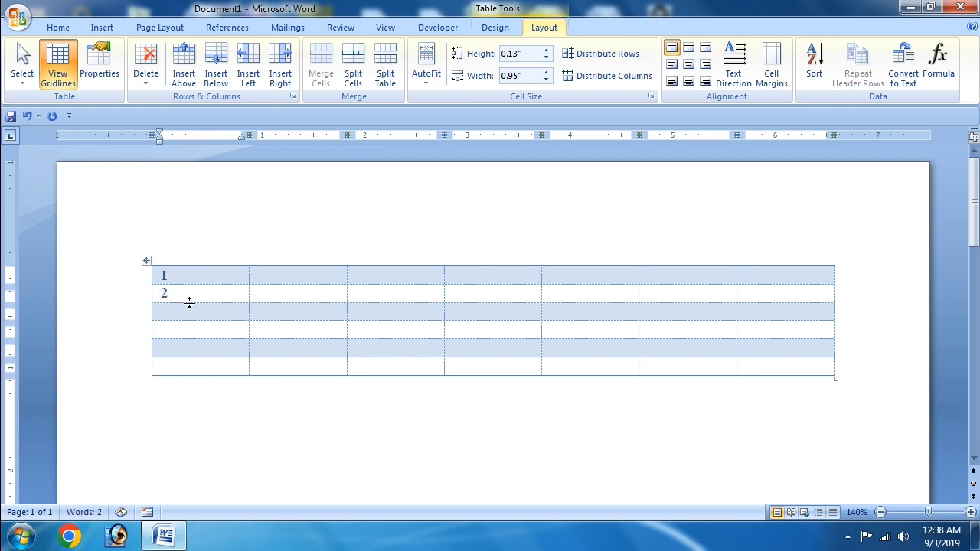
pyautogui.click(169, 312)
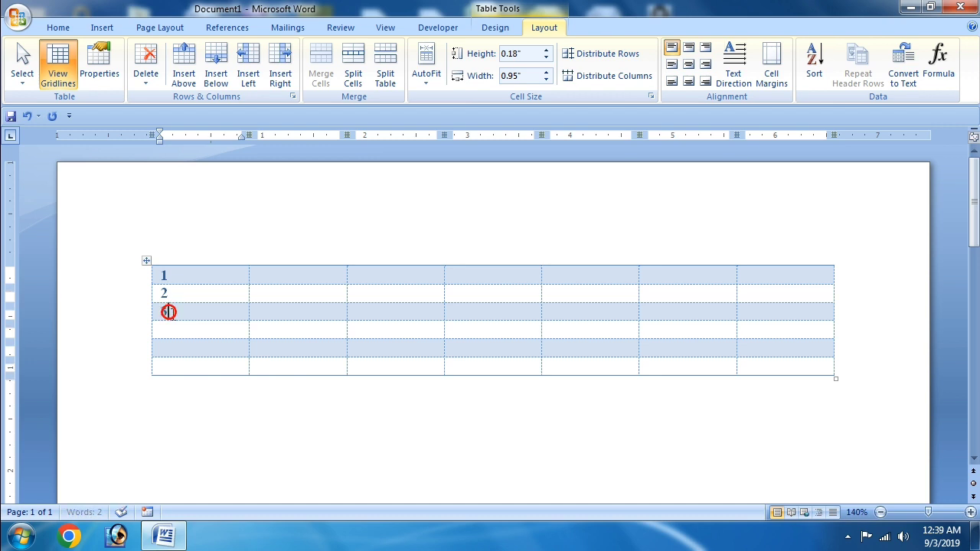
pyautogui.write('3')
pyautogui.click(161, 330)
pyautogui.write('4')
pyautogui.click(176, 349)
pyautogui.write('5')
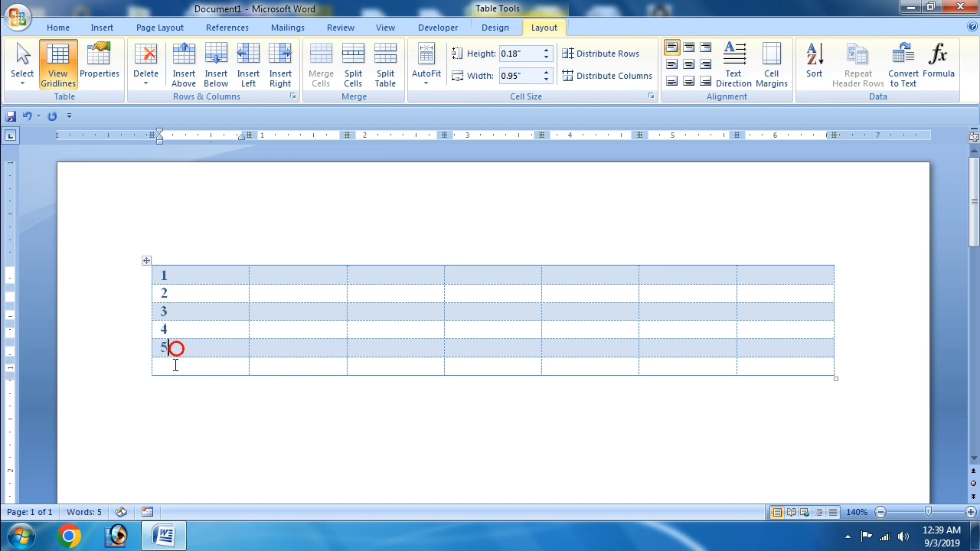
pyautogui.click(174, 365)
pyautogui.write('6')
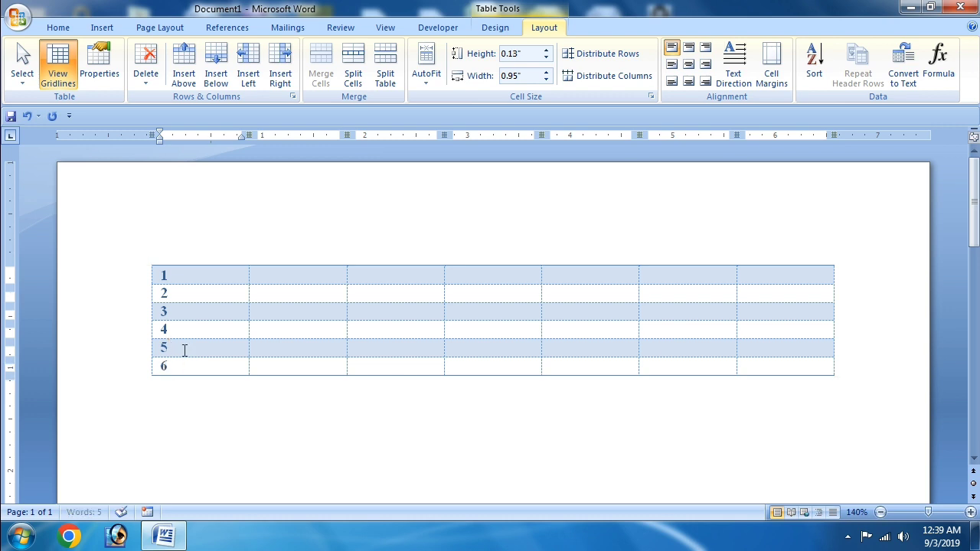
# Step: Fill the remaining six cells of the table's first row with the letters a, b, c, d, e and f
pyautogui.click(276, 272)
pyautogui.write('a')
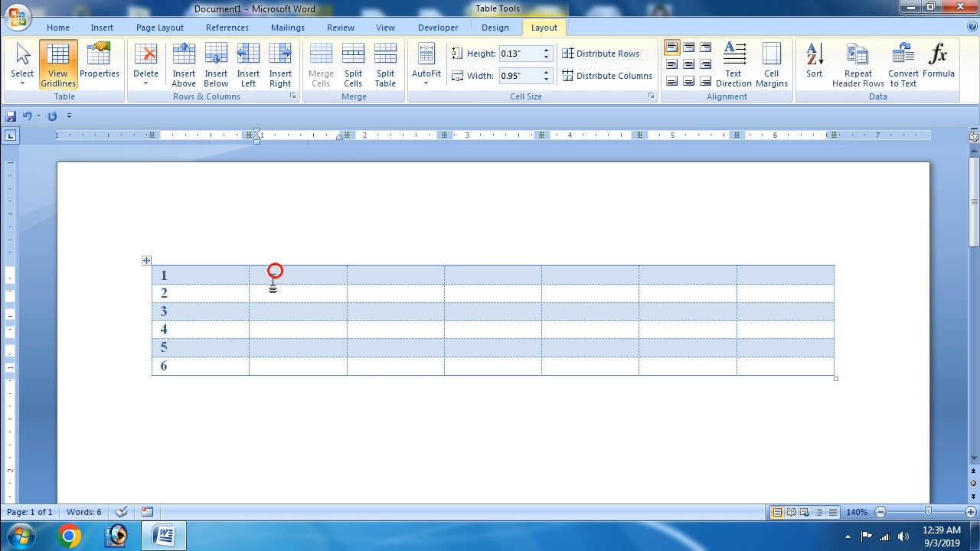
pyautogui.click(369, 276)
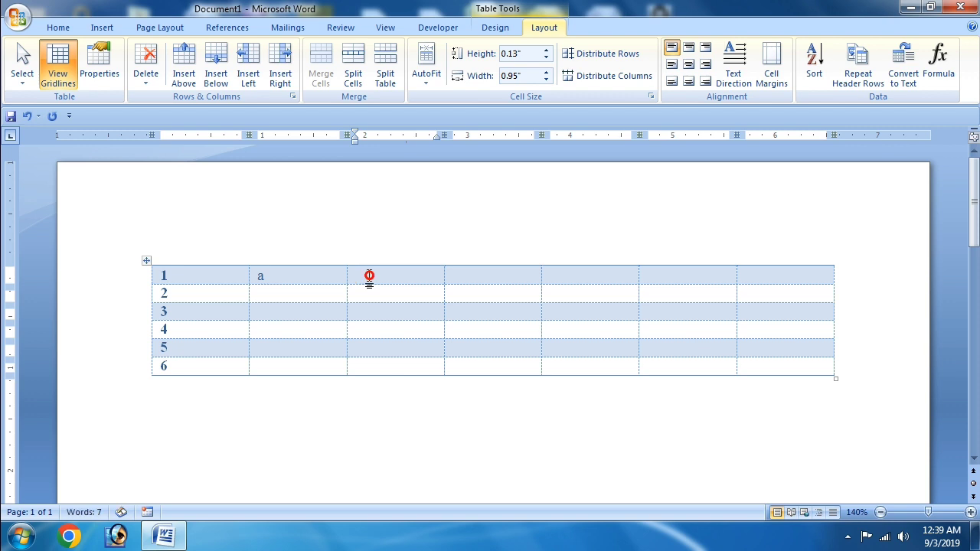
pyautogui.write('b')
pyautogui.click(488, 279)
pyautogui.write('c')
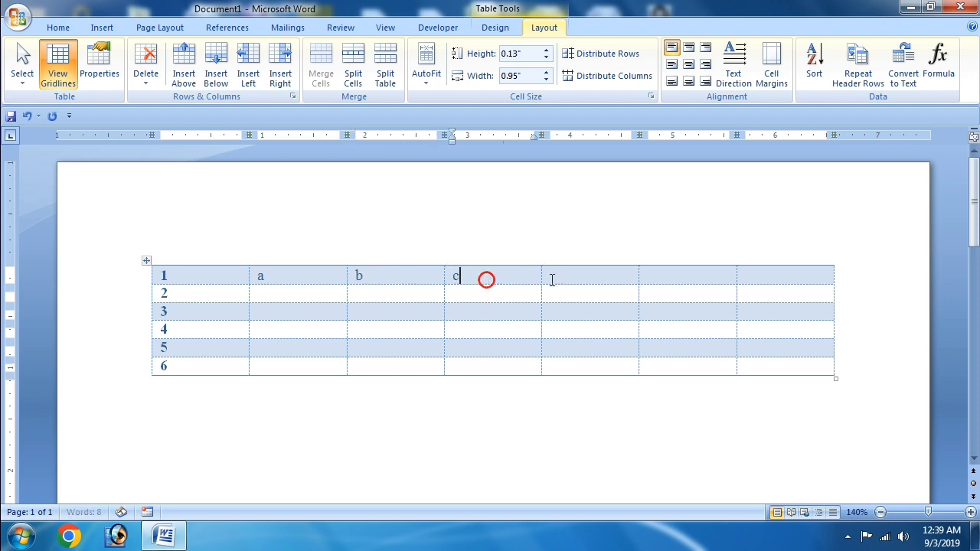
pyautogui.click(552, 280)
pyautogui.write('d')
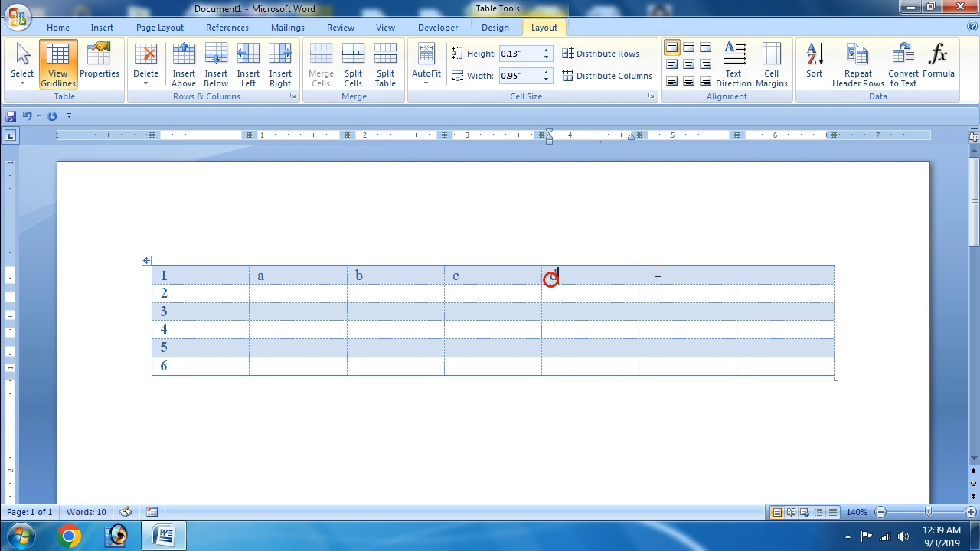
pyautogui.click(656, 274)
pyautogui.write('e')
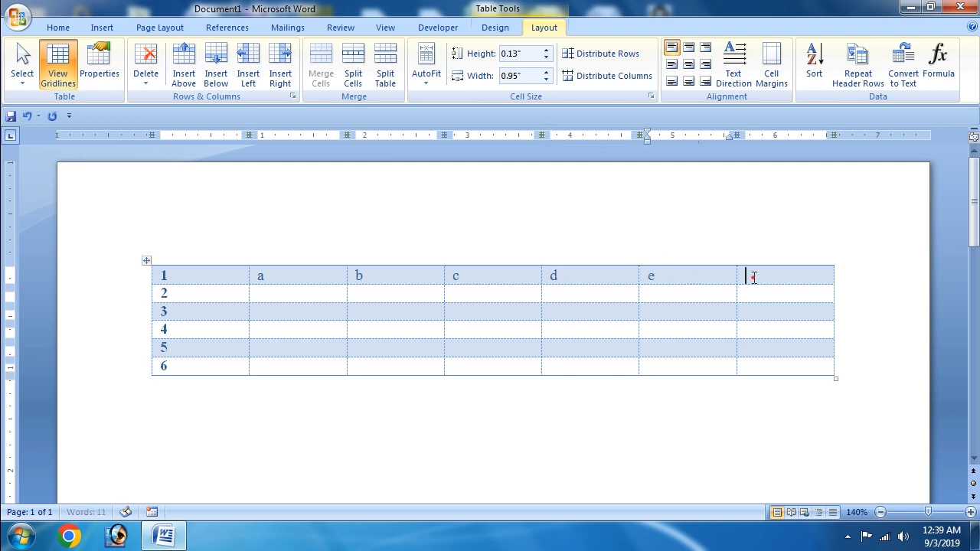
pyautogui.click(753, 278)
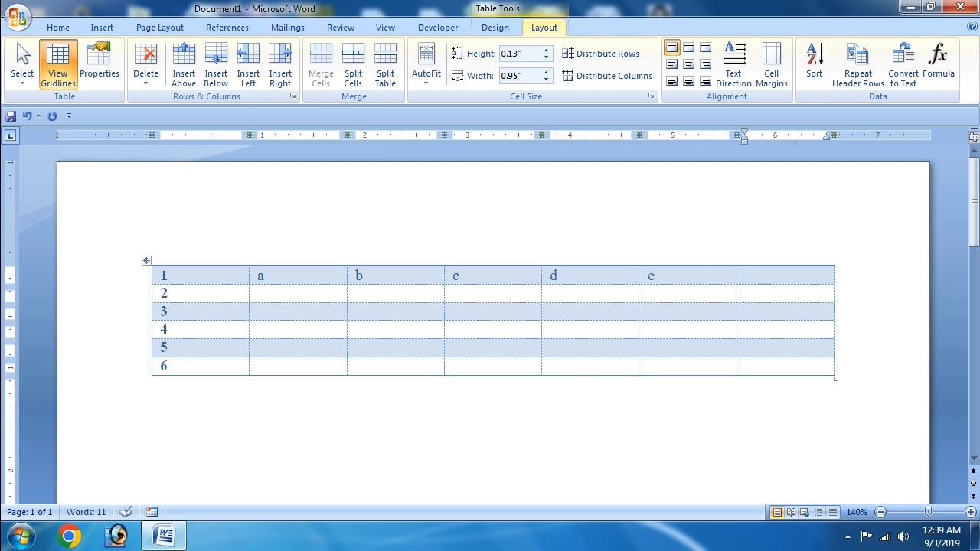
pyautogui.write('f')
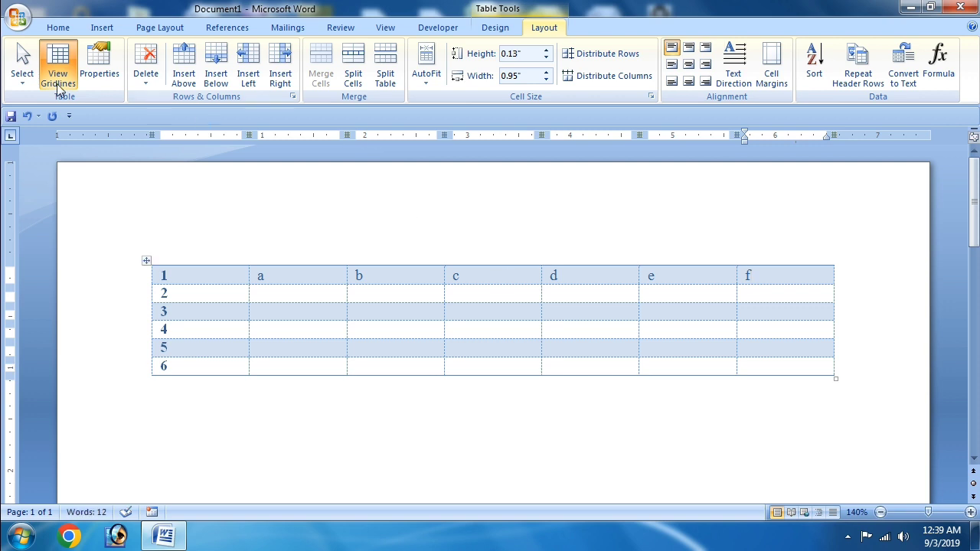